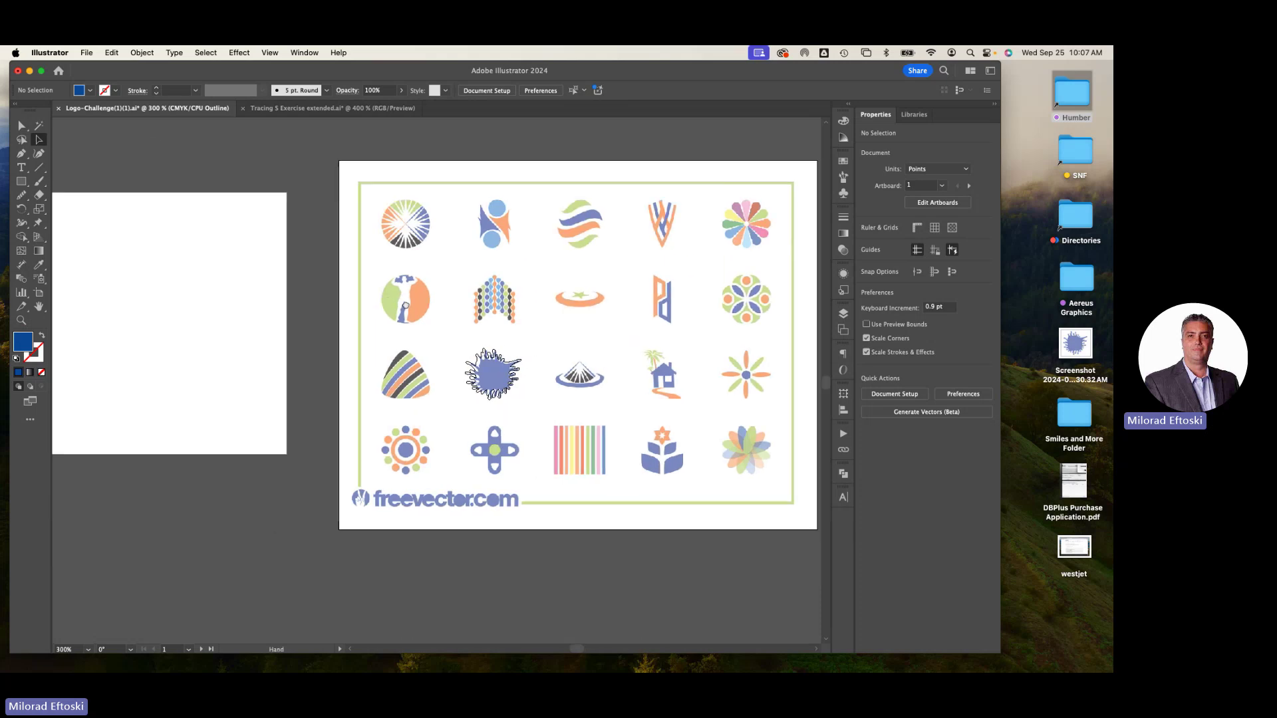
Examine the round sunburst logo on the reference sheet up close
{"action": "key", "text": "super+equal"}
{"action": "key", "text": "super+equal"}
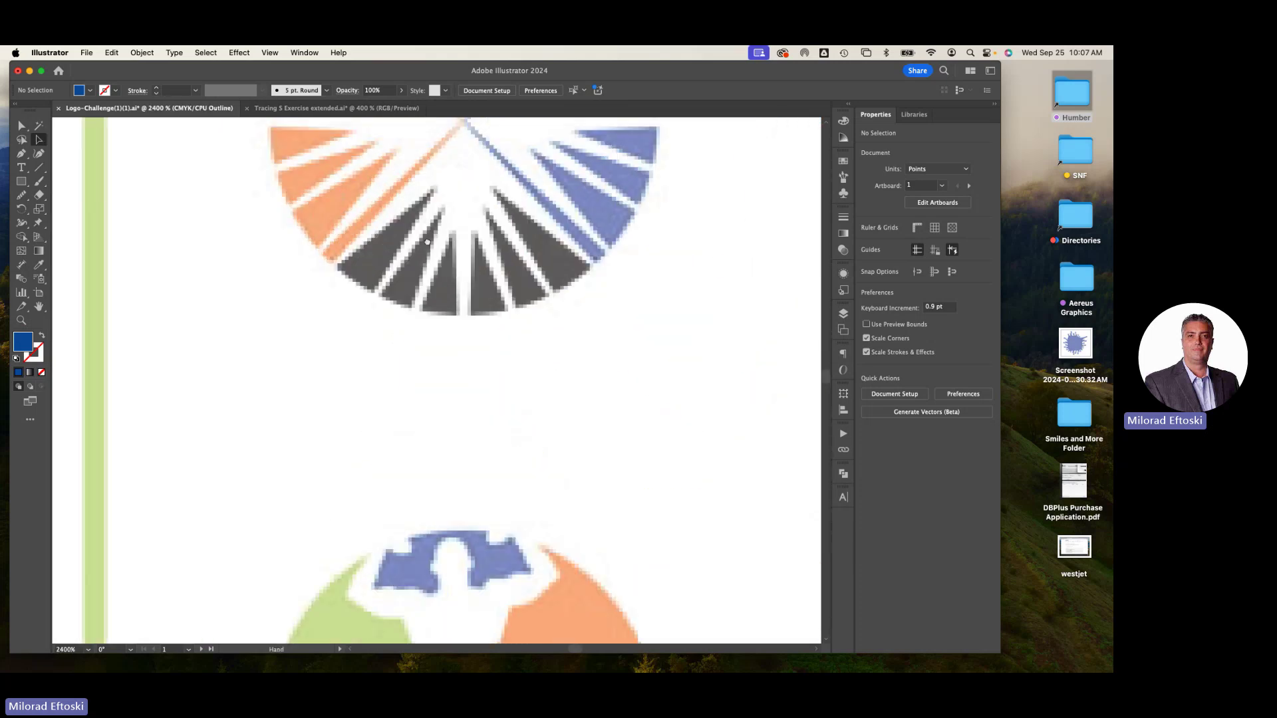
{"action": "scroll", "coordinate": [413, 319], "scroll_direction": "up", "scroll_amount": 5}
{"action": "key", "text": "super+minus"}
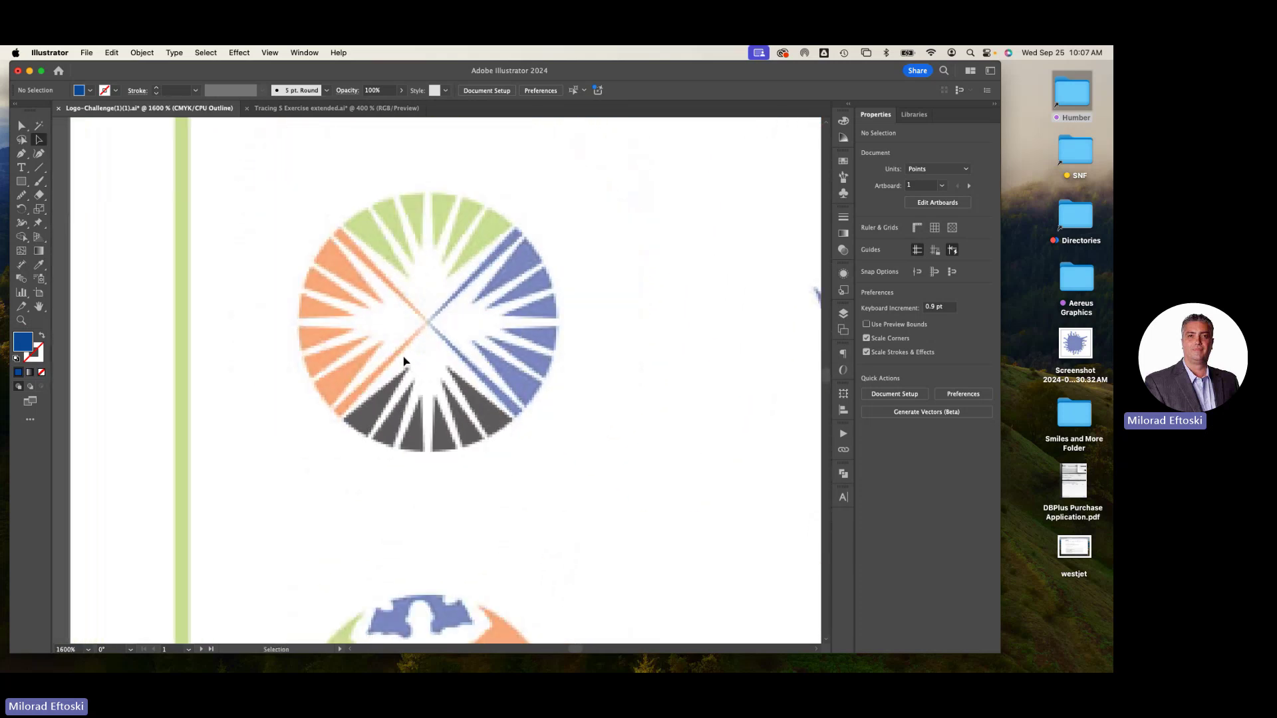
{"action": "key", "text": "super+minus"}
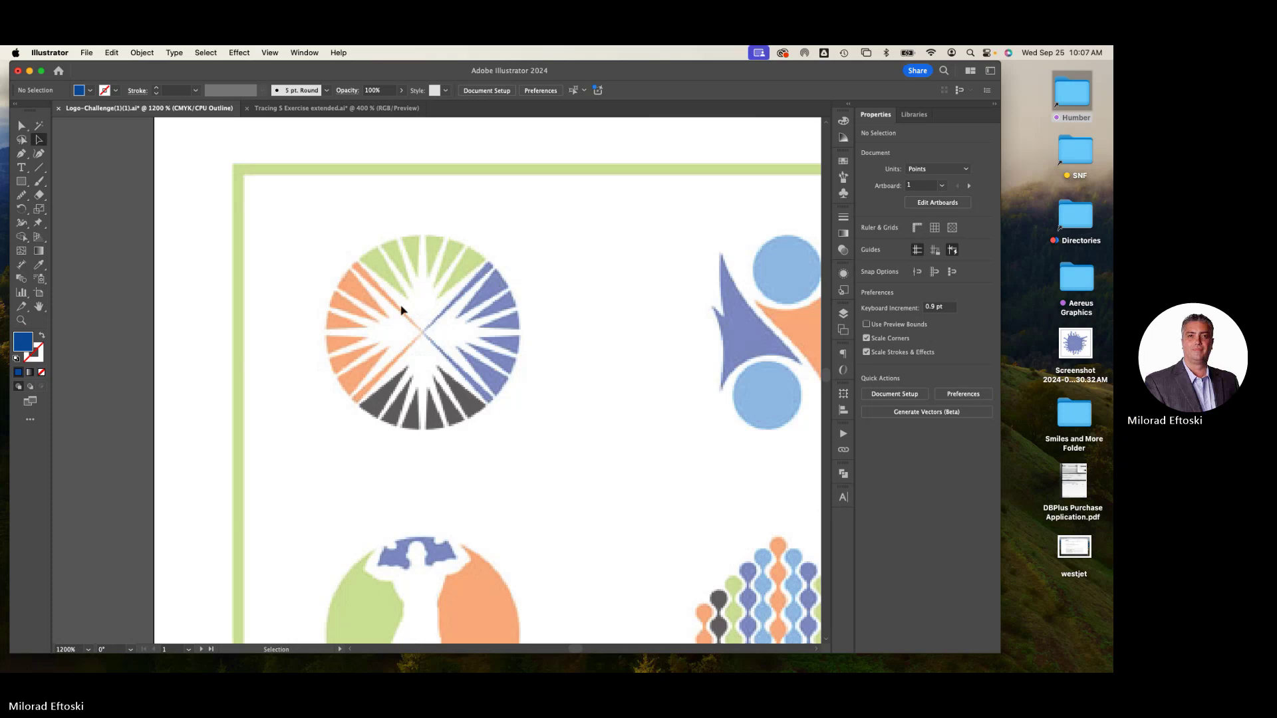
{"action": "key", "text": "super+minus"}
{"action": "key", "text": "super+minus"}
{"action": "key", "text": "super+minus"}
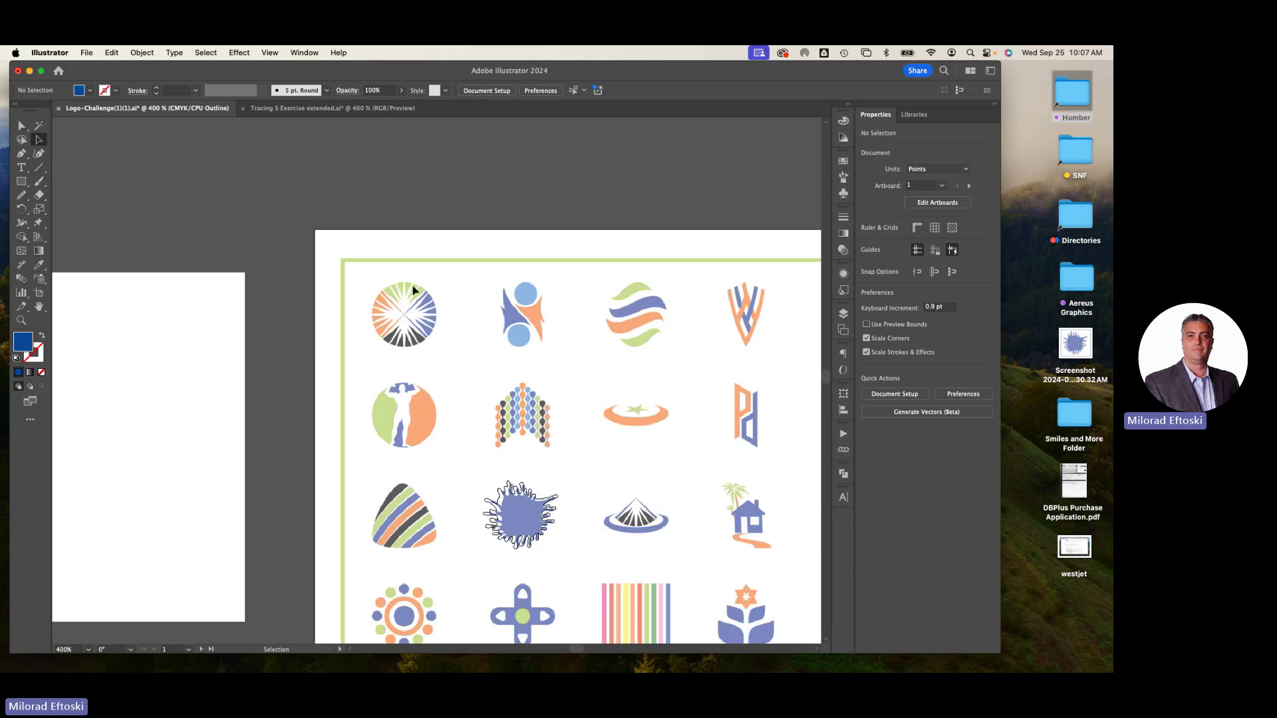
Draw a circle about 313 pt in diameter on the blank artboard beside the reference sheet
{"action": "scroll", "coordinate": [285, 365], "scroll_direction": "down", "scroll_amount": 3}
{"action": "scroll", "coordinate": [285, 365], "scroll_direction": "left", "scroll_amount": 5}
{"action": "left_click_drag", "start_coordinate": [285, 365], "coordinate": [520, 360]}
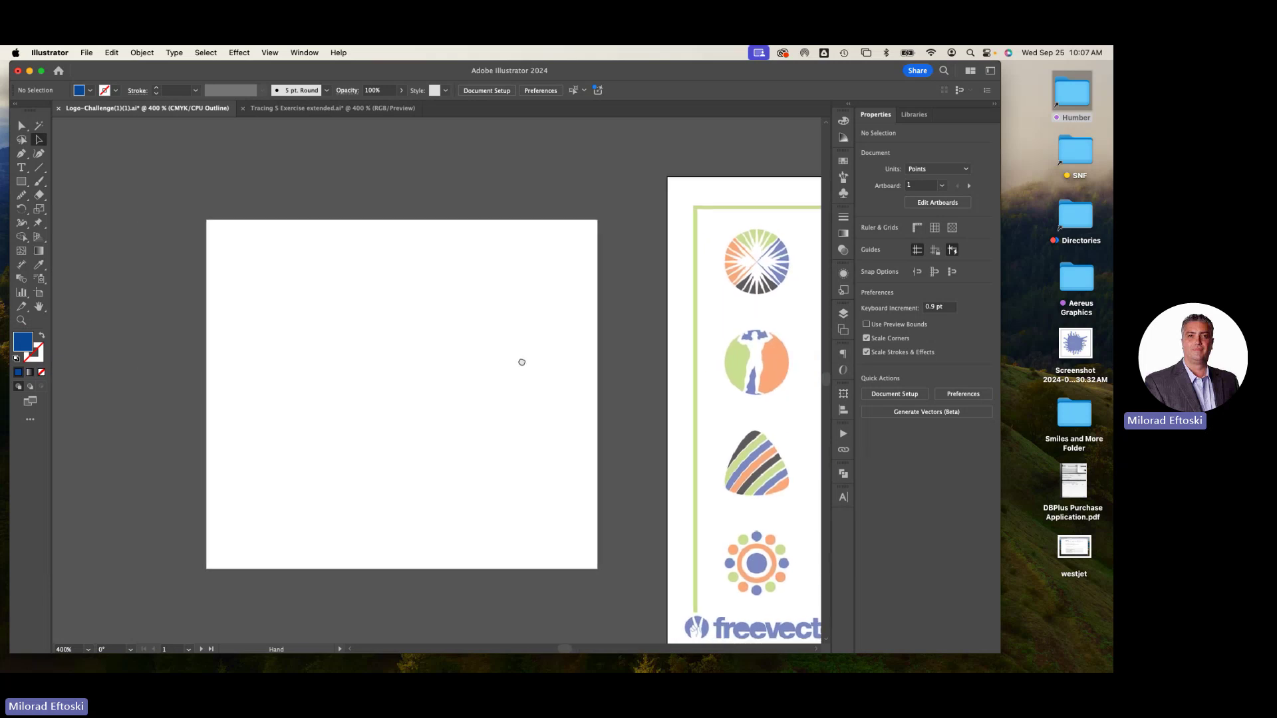
{"action": "scroll", "coordinate": [409, 364], "scroll_direction": "up", "scroll_amount": 1}
{"action": "scroll", "coordinate": [408, 364], "scroll_direction": "down", "scroll_amount": 2}
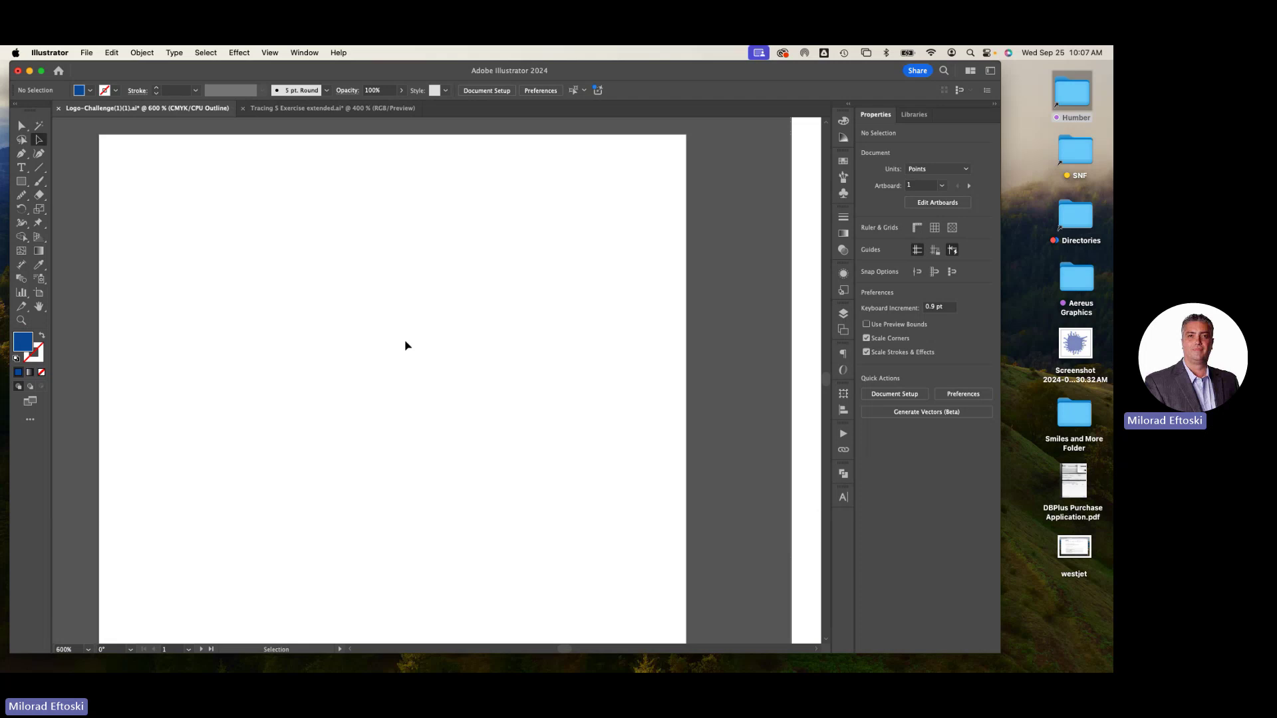
{"action": "key", "text": "super+minus"}
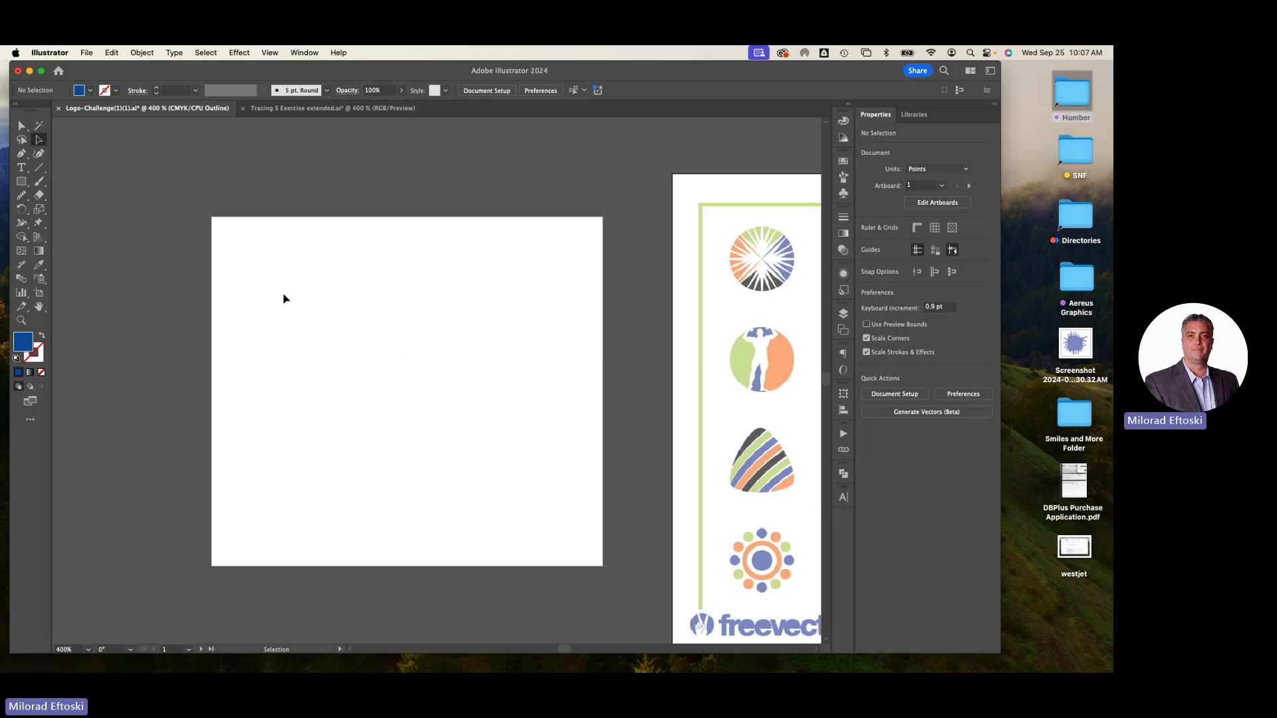
{"action": "left_click", "coordinate": [21, 180]}
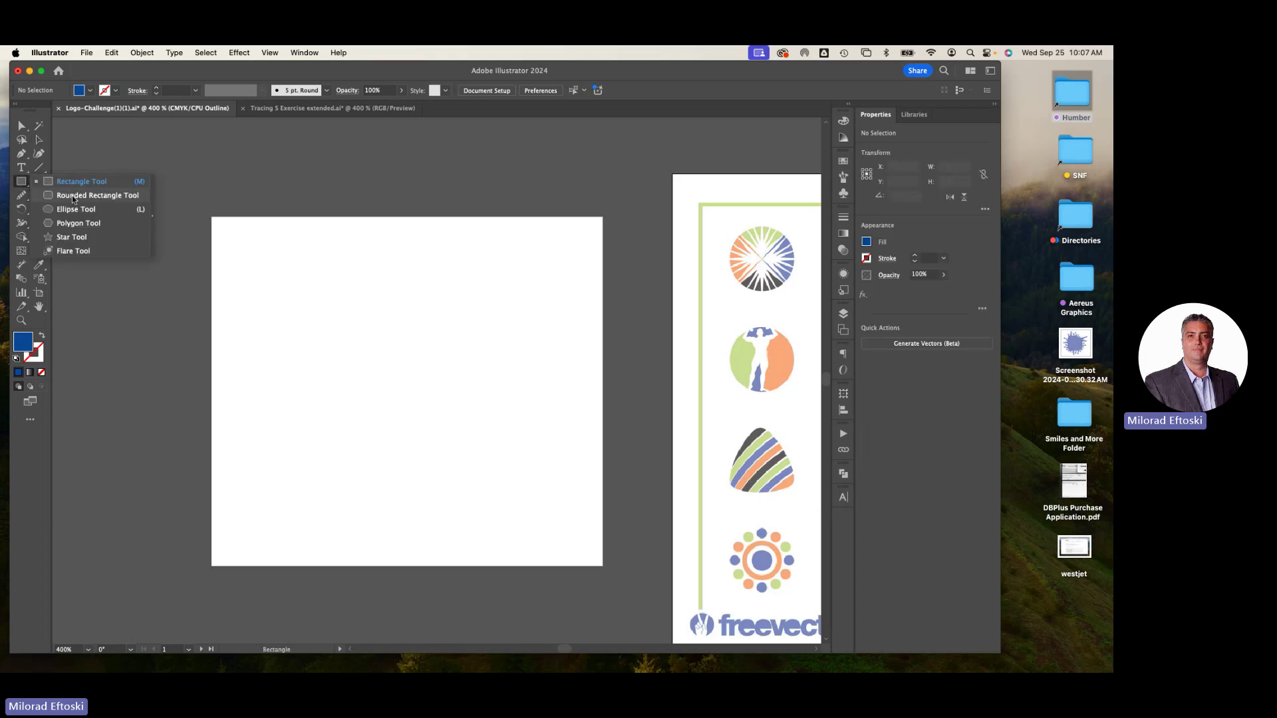
{"action": "left_click", "coordinate": [66, 211]}
{"action": "left_click_drag", "start_coordinate": [313, 294], "coordinate": [567, 519]}
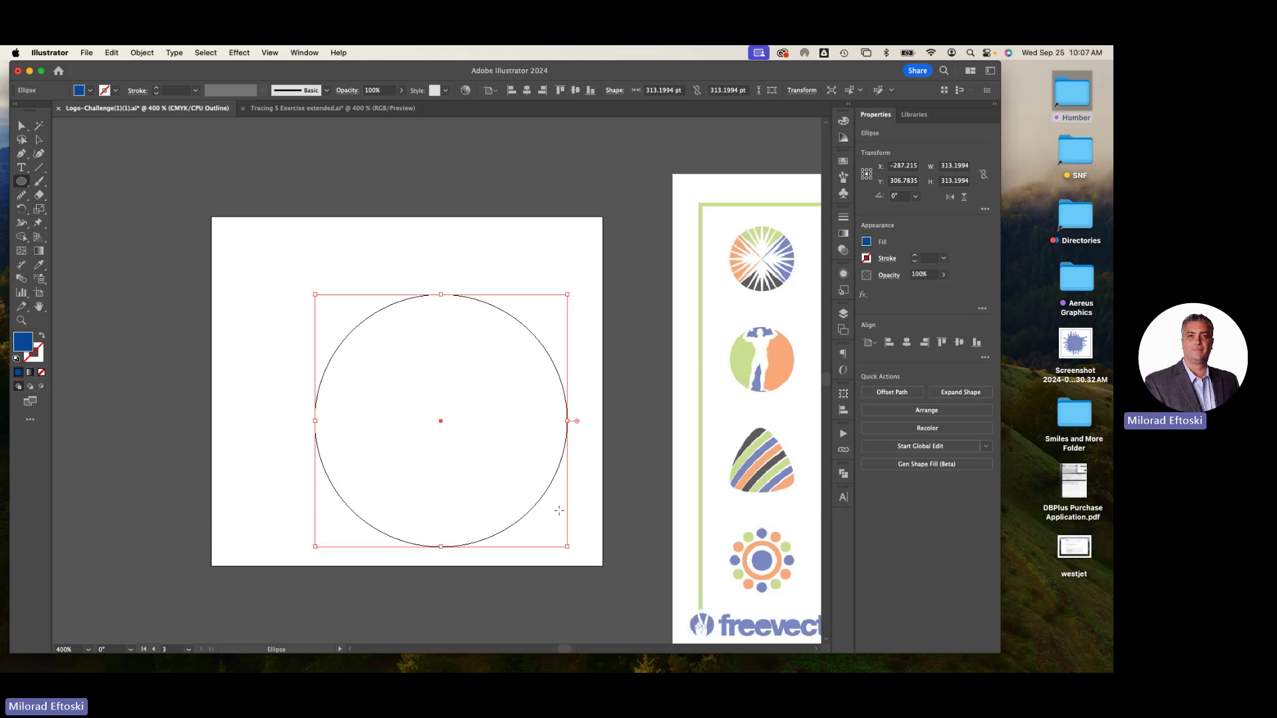
Give the circle the default white fill and black stroke, and set its stroke to 2 pt in Preview mode
{"action": "key", "text": "d"}
{"action": "key", "text": "a"}
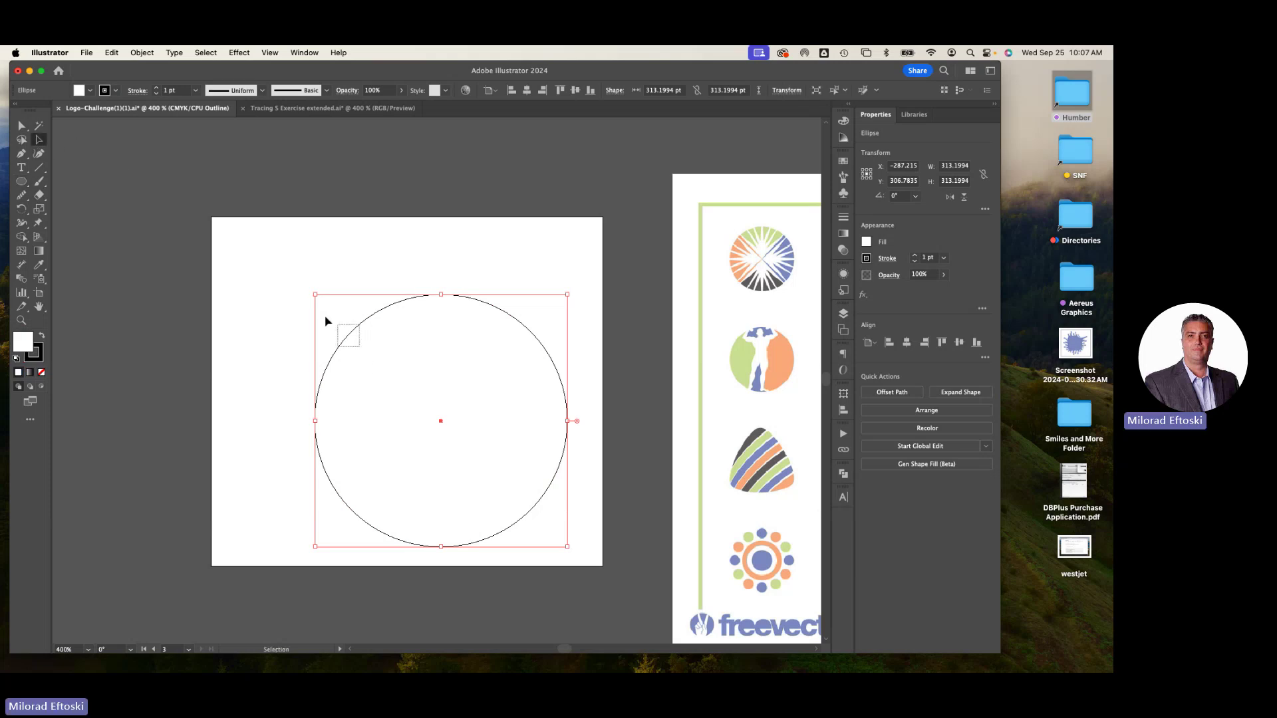
{"action": "left_click_drag", "start_coordinate": [325, 320], "coordinate": [376, 316]}
{"action": "key", "text": "super+y"}
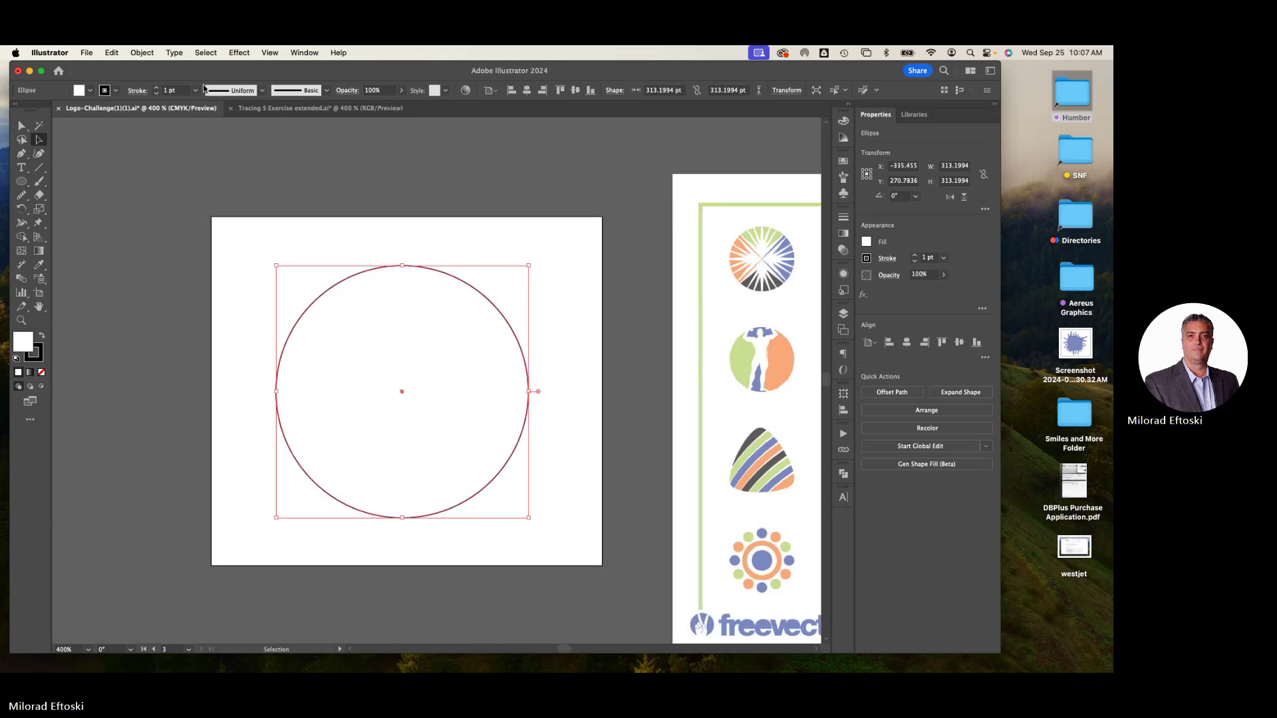
{"action": "left_click", "coordinate": [156, 87]}
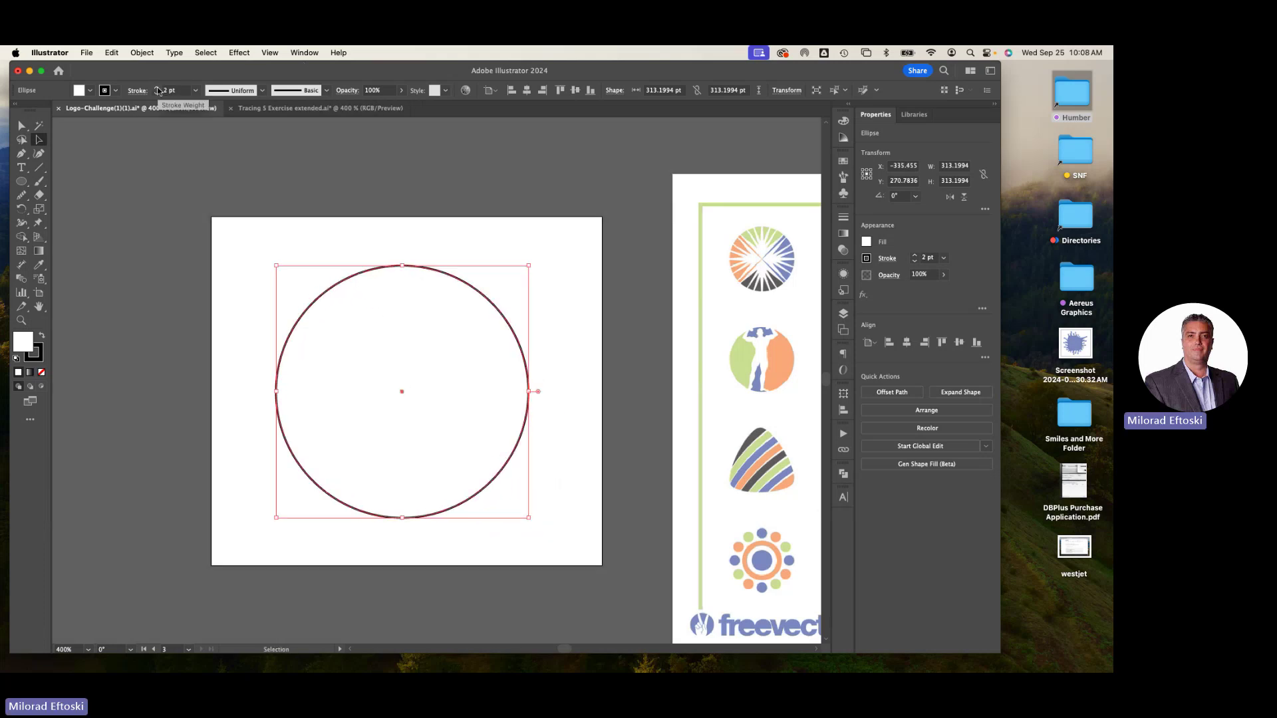
{"action": "left_click", "coordinate": [294, 221]}
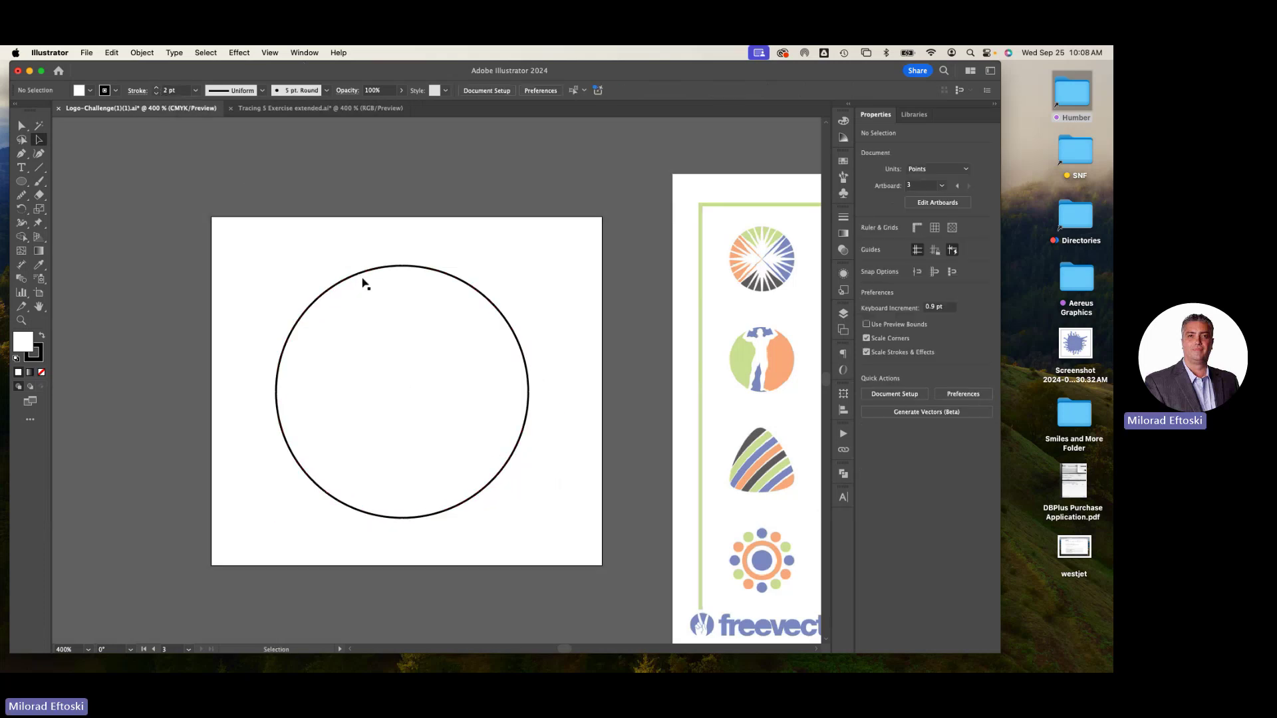
Reposition the circle near the middle of the artboard
{"action": "left_click", "coordinate": [428, 359]}
{"action": "left_click_drag", "start_coordinate": [433, 362], "coordinate": [452, 391]}
{"action": "left_click", "coordinate": [567, 297]}
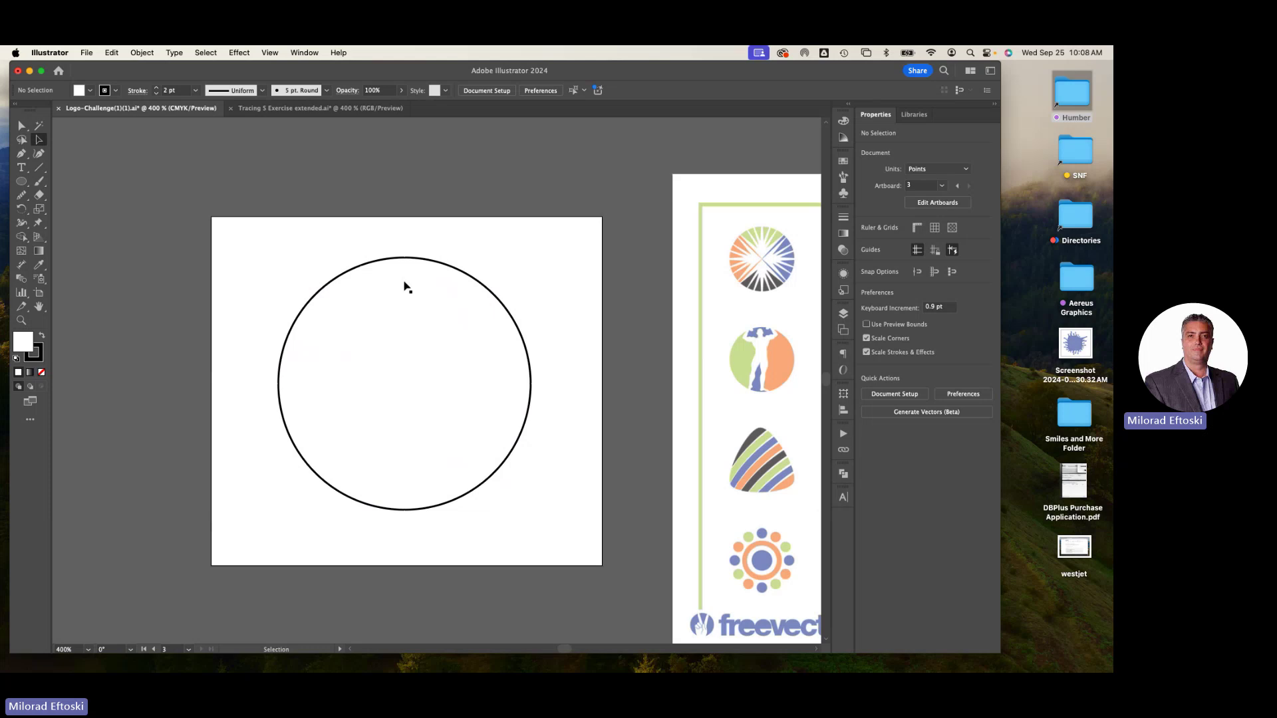
Draw an upright rectangle about 19 by 43 pt just inside the top of the circle
{"action": "left_click", "coordinate": [22, 181]}
{"action": "left_click", "coordinate": [70, 186]}
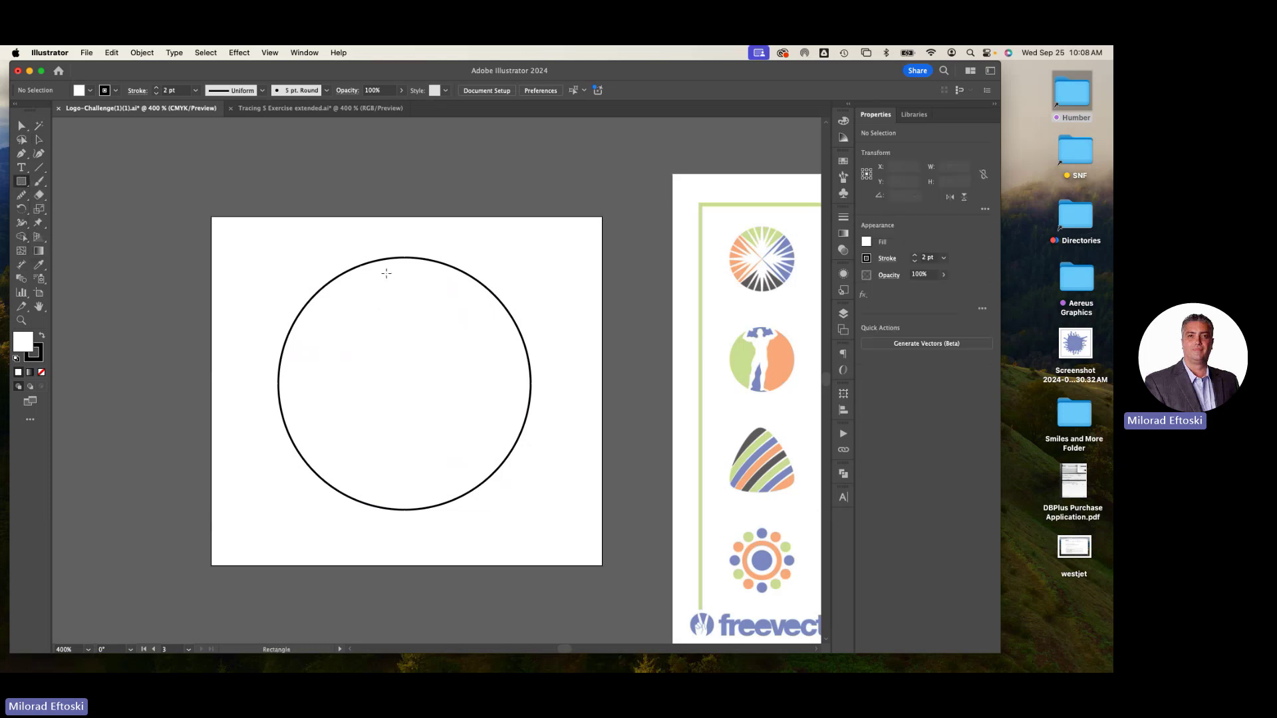
{"action": "left_click_drag", "start_coordinate": [395, 274], "coordinate": [412, 310]}
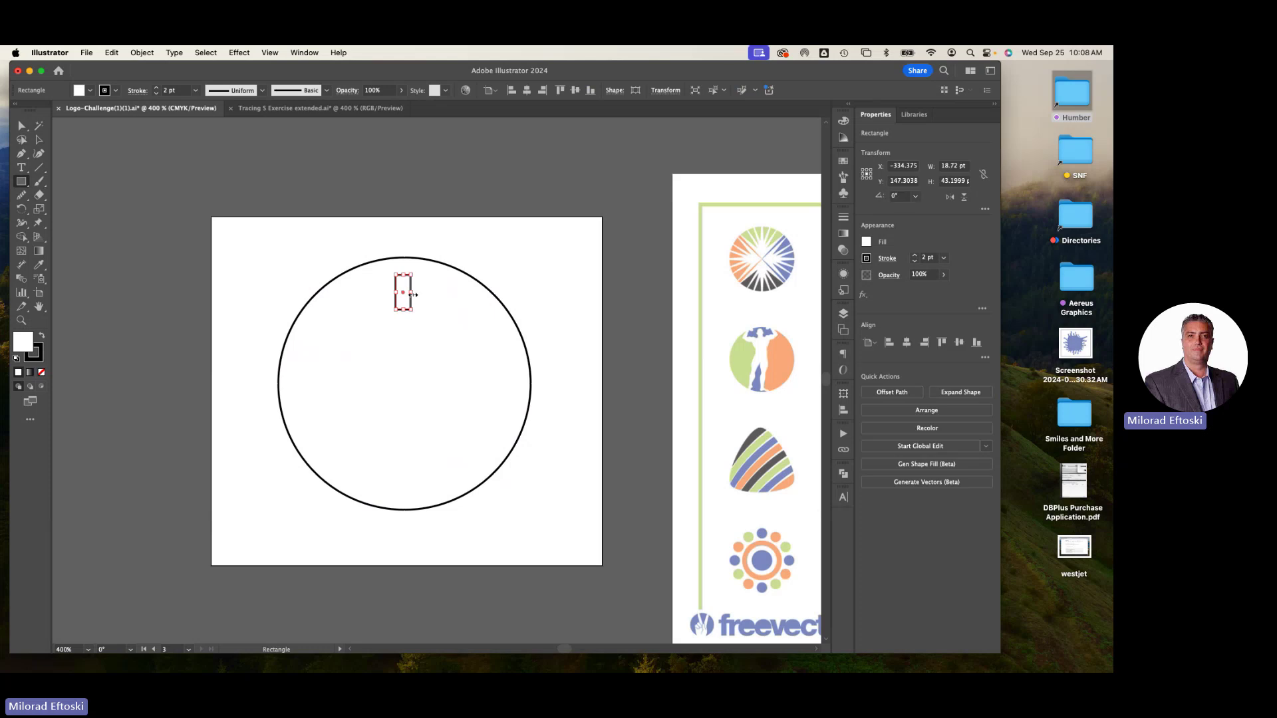
Fill the small rectangle with black and remove its stroke
{"action": "left_click", "coordinate": [41, 336]}
{"action": "left_click", "coordinate": [116, 90]}
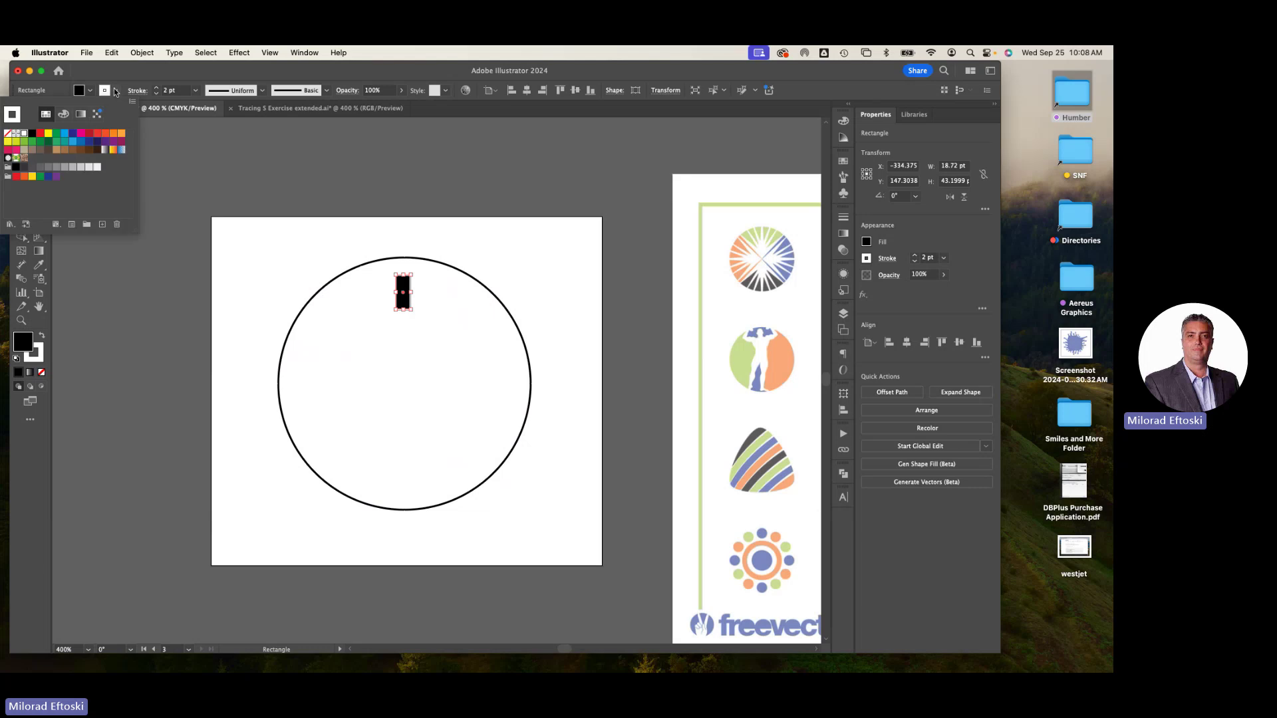
{"action": "left_click", "coordinate": [7, 134]}
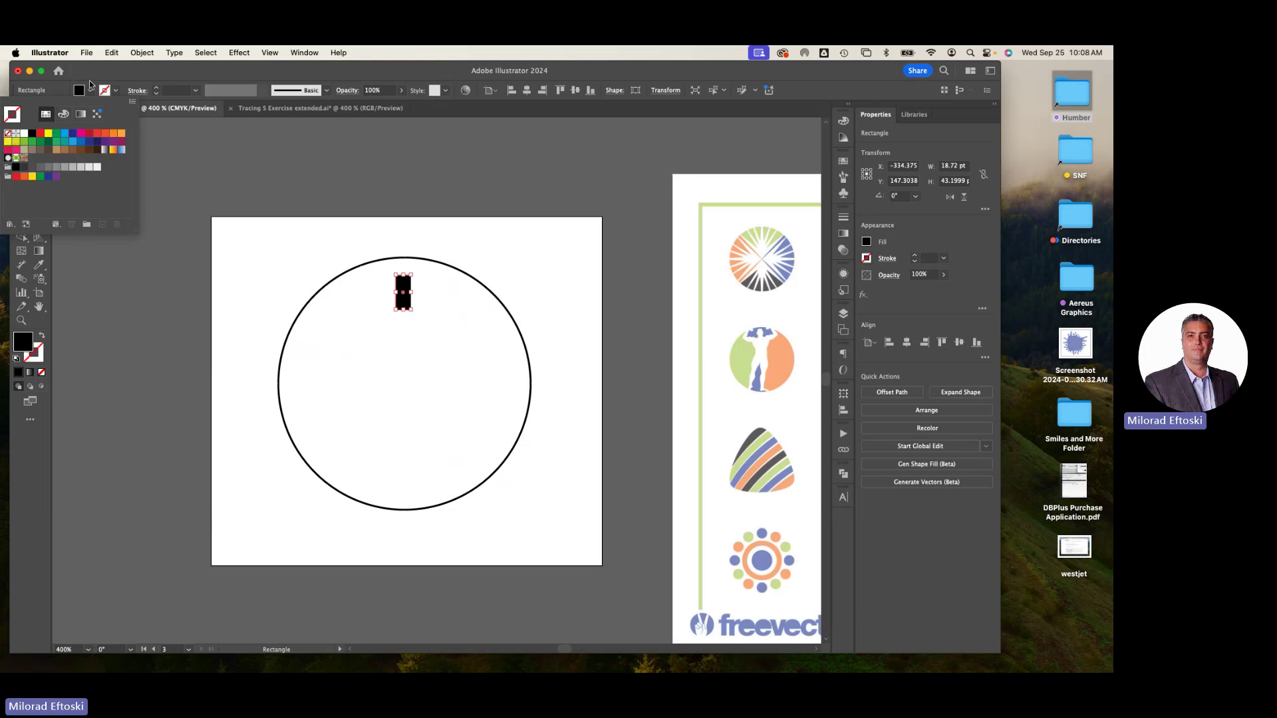
{"action": "left_click", "coordinate": [318, 274]}
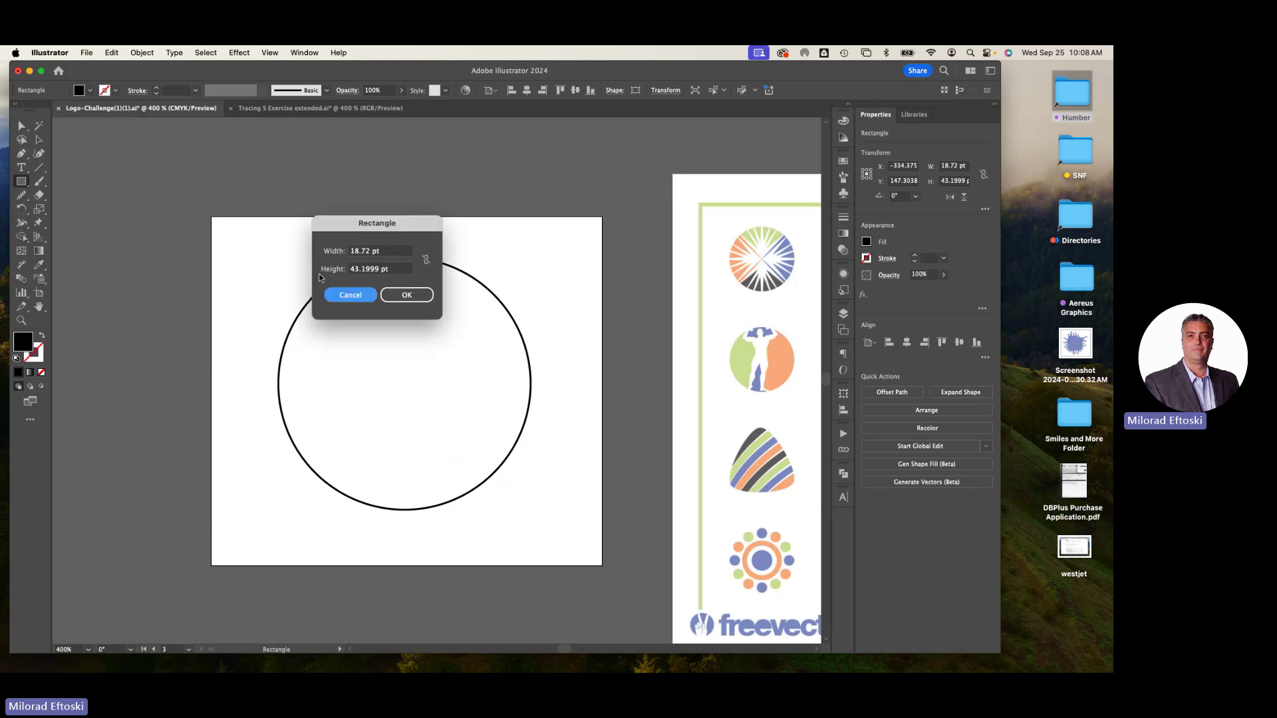
{"action": "key", "text": "Escape"}
Reposition the circle and the black rectangle so that the rectangle sits just inside the circle's top
{"action": "key", "text": "v"}
{"action": "left_click_drag", "start_coordinate": [403, 293], "coordinate": [386, 267]}
{"action": "left_click_drag", "start_coordinate": [411, 325], "coordinate": [459, 337]}
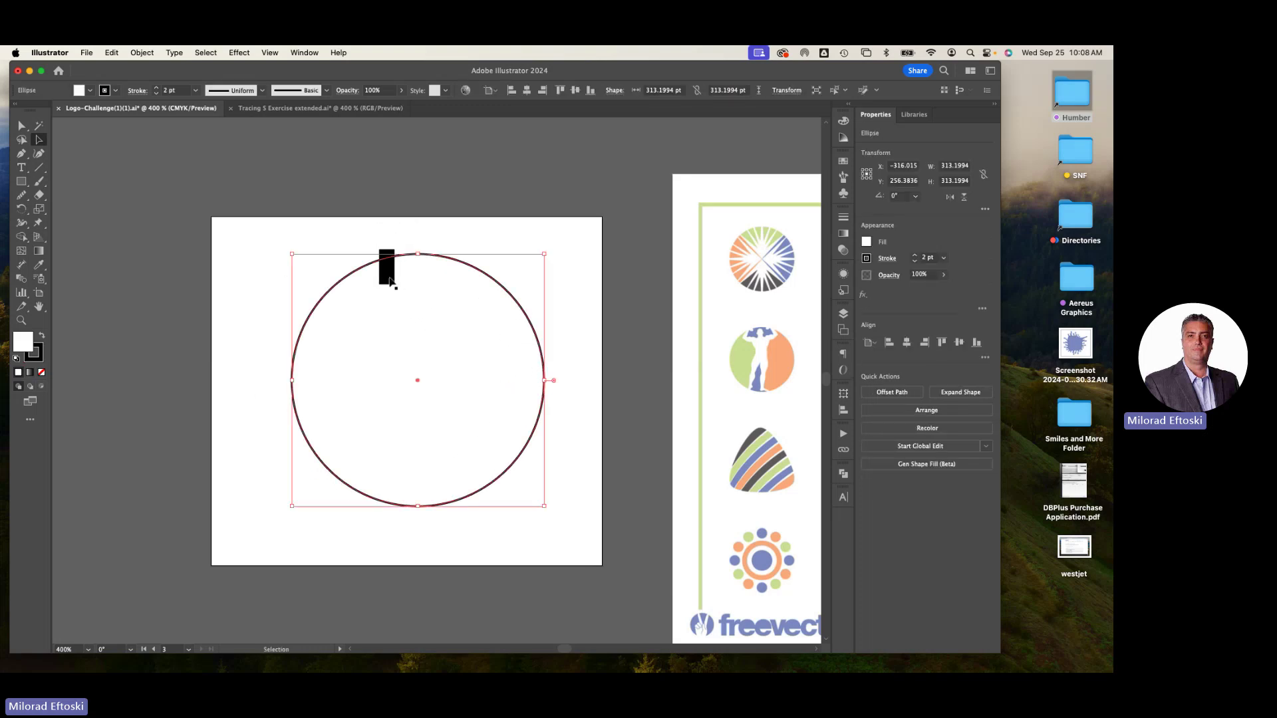
{"action": "left_click_drag", "start_coordinate": [392, 281], "coordinate": [419, 280]}
{"action": "left_click", "coordinate": [326, 245]}
Try left and right alignment on the rectangle and circle, and settle on horizontal centre alignment
{"action": "left_click", "coordinate": [399, 277]}
{"action": "key", "text": "super+a"}
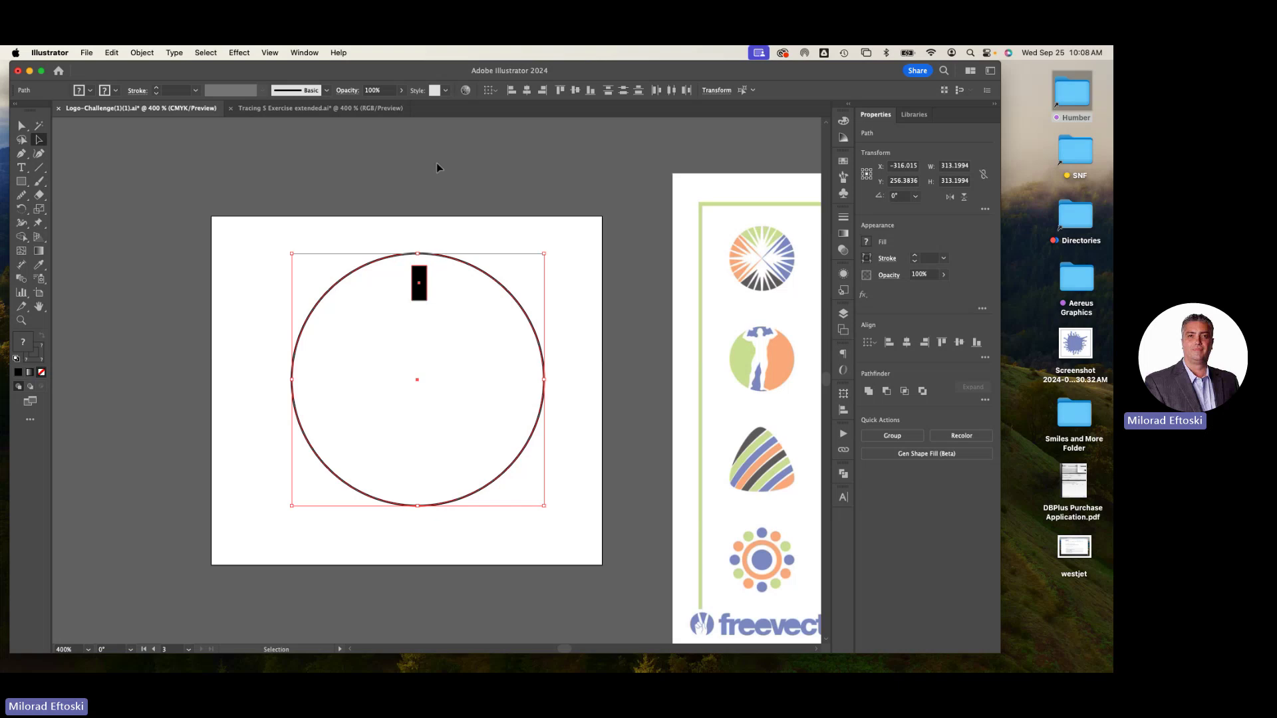
{"action": "left_click", "coordinate": [511, 91]}
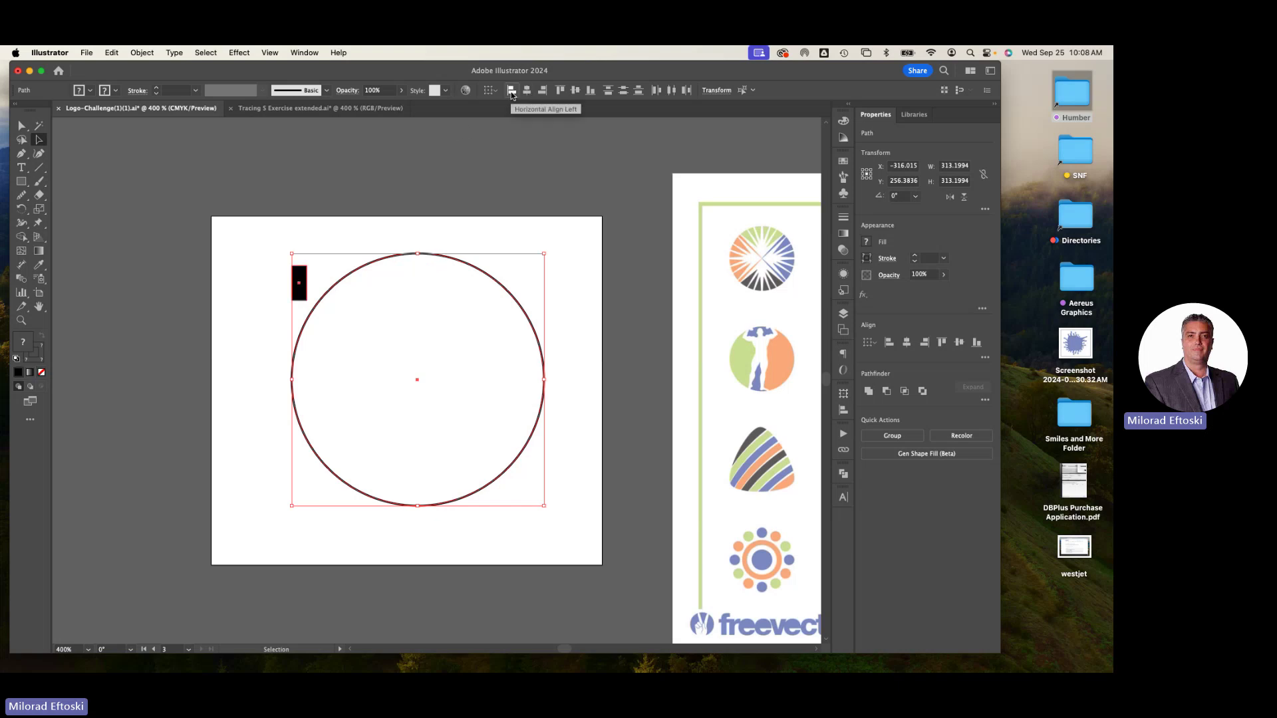
{"action": "left_click", "coordinate": [528, 91]}
{"action": "left_click", "coordinate": [544, 91]}
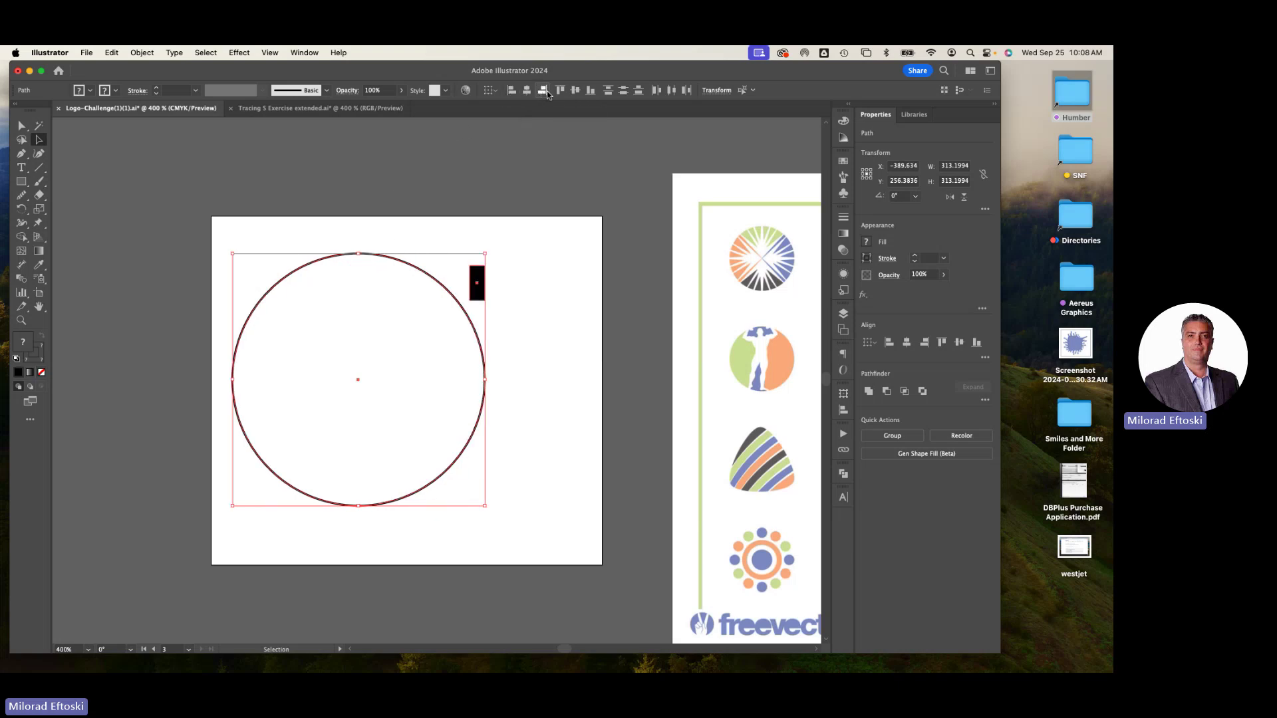
{"action": "left_click", "coordinate": [527, 91]}
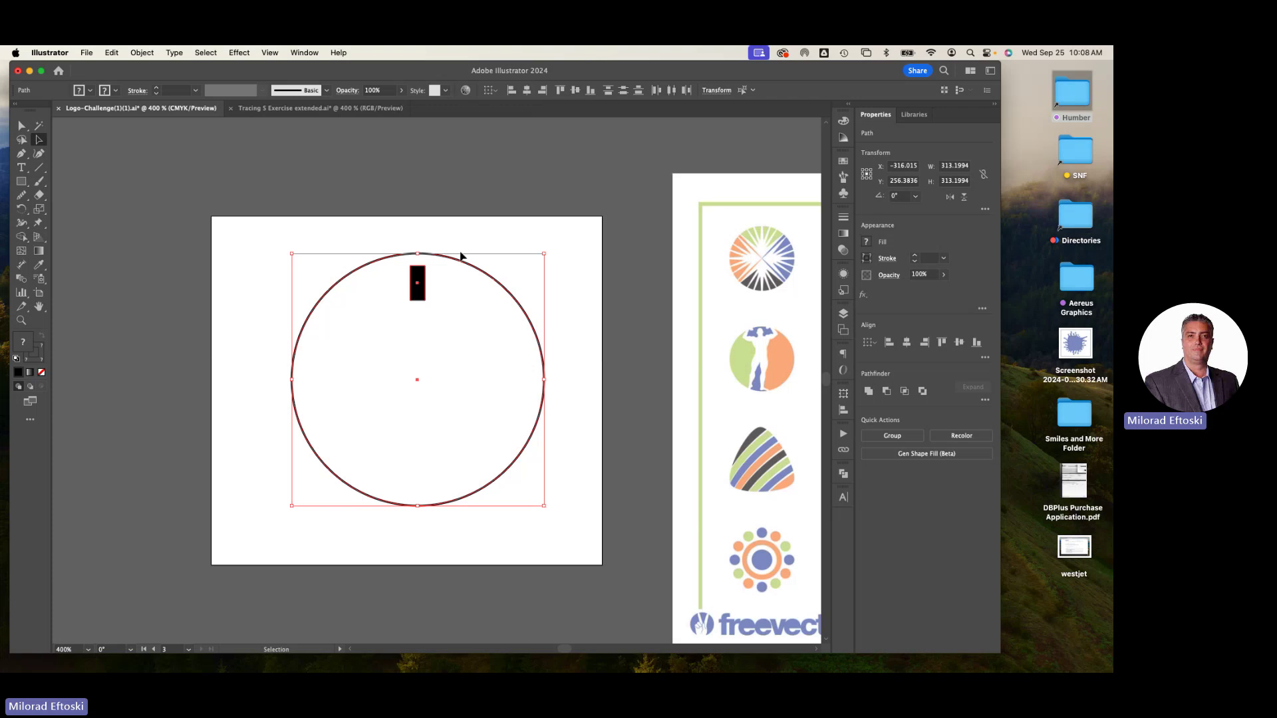
{"action": "left_click", "coordinate": [276, 284]}
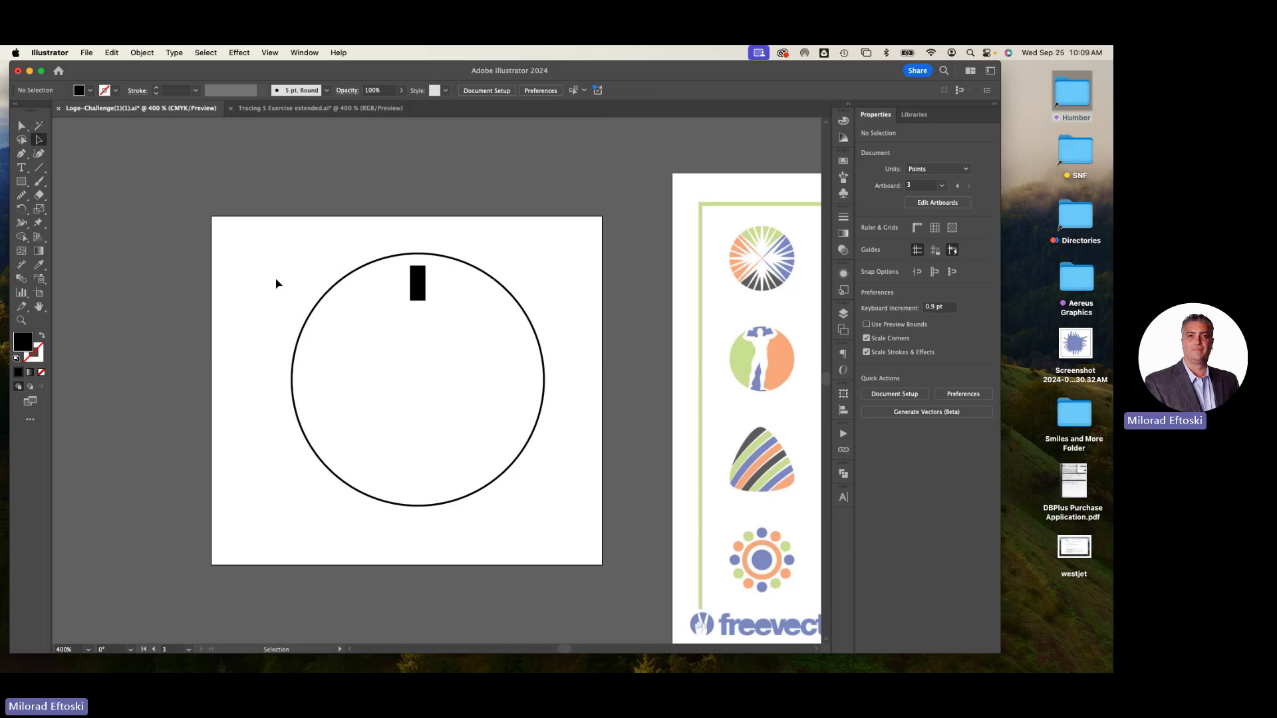
Try placing a hand-rotated copy of the rectangle along the circle's upper right, and delete the copy
{"action": "left_click", "coordinate": [410, 289]}
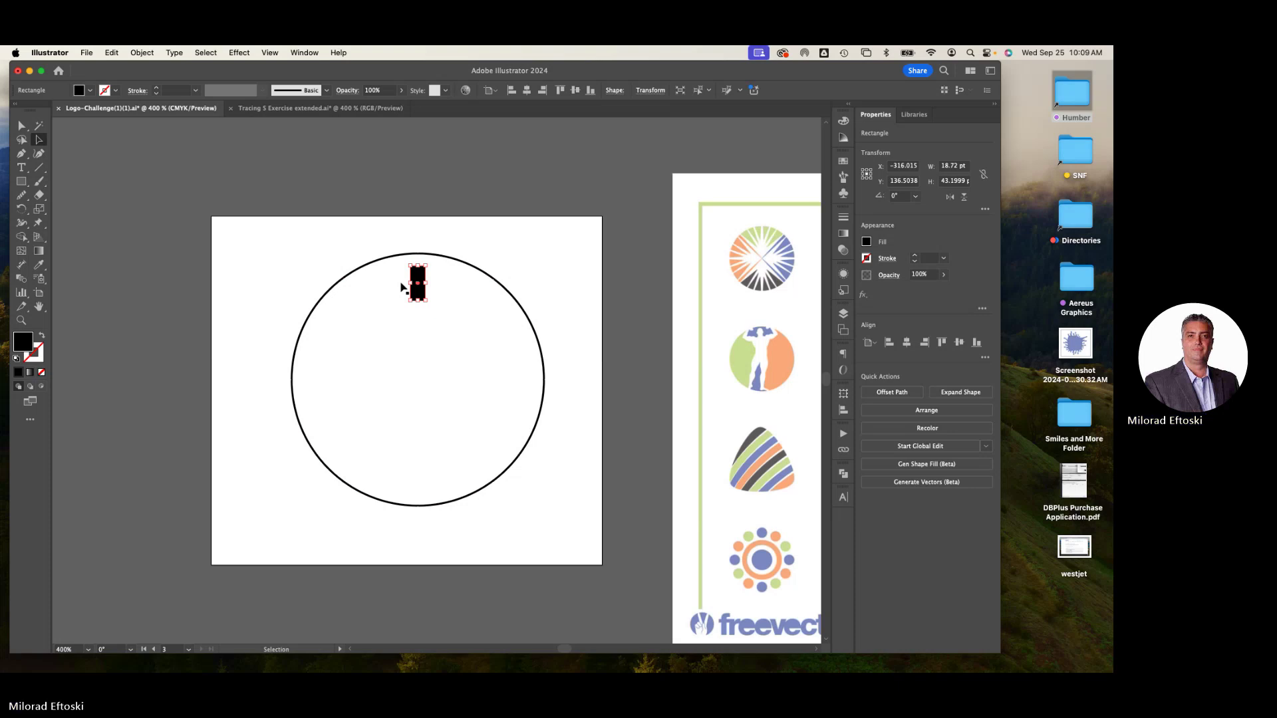
{"action": "left_click_drag", "start_coordinate": [416, 292], "coordinate": [469, 331]}
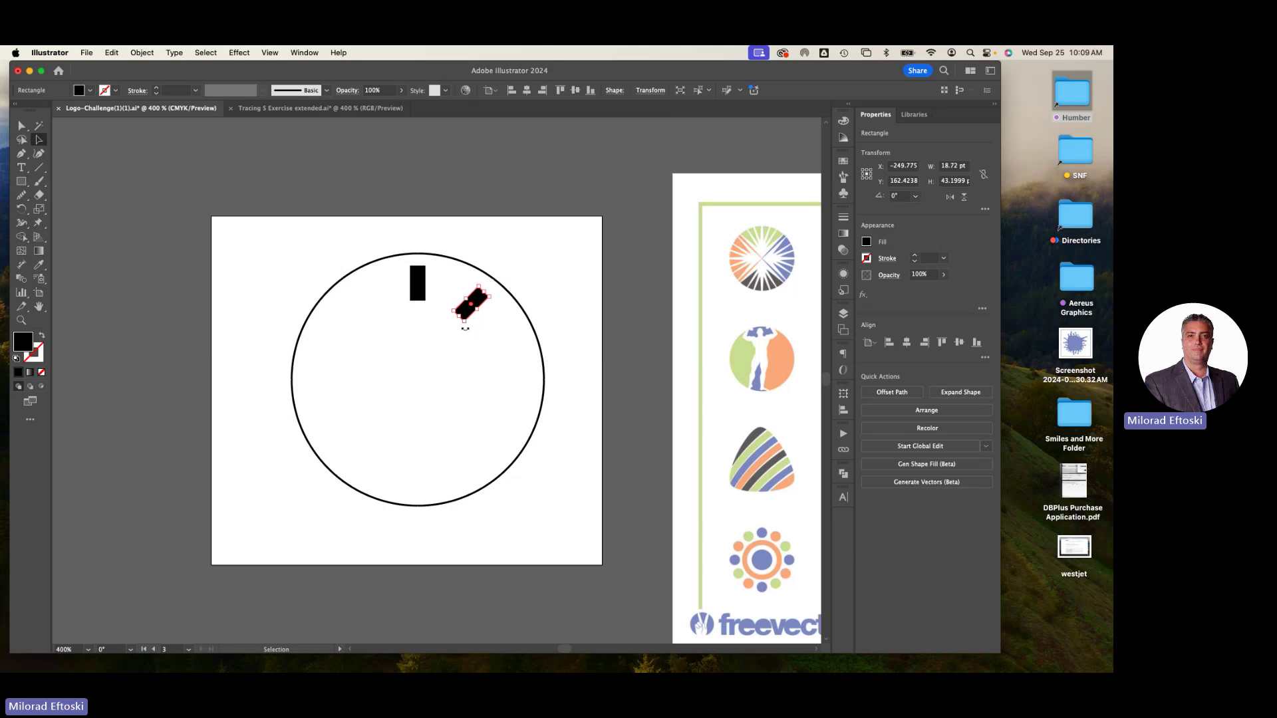
{"action": "key", "text": "Delete"}
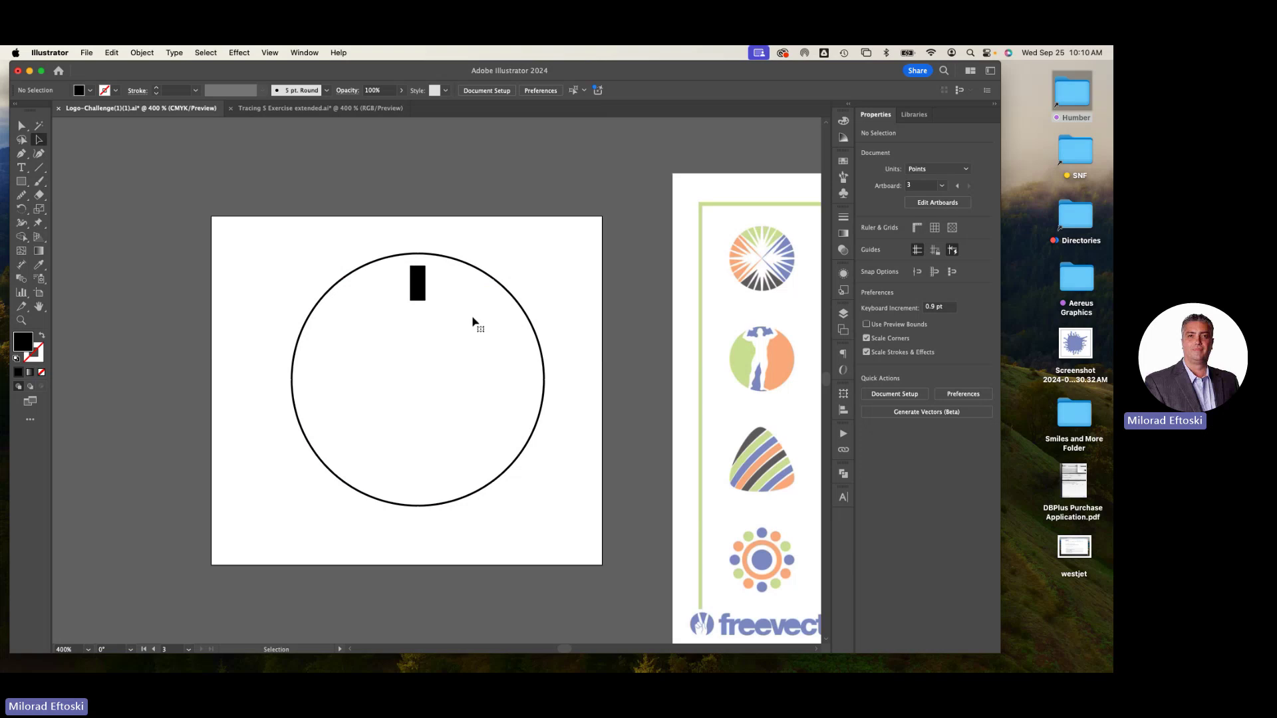
Select the black rectangle near the circle's top and switch the artwork to outline view so the circle's centre point can be targeted
{"action": "left_click", "coordinate": [413, 278]}
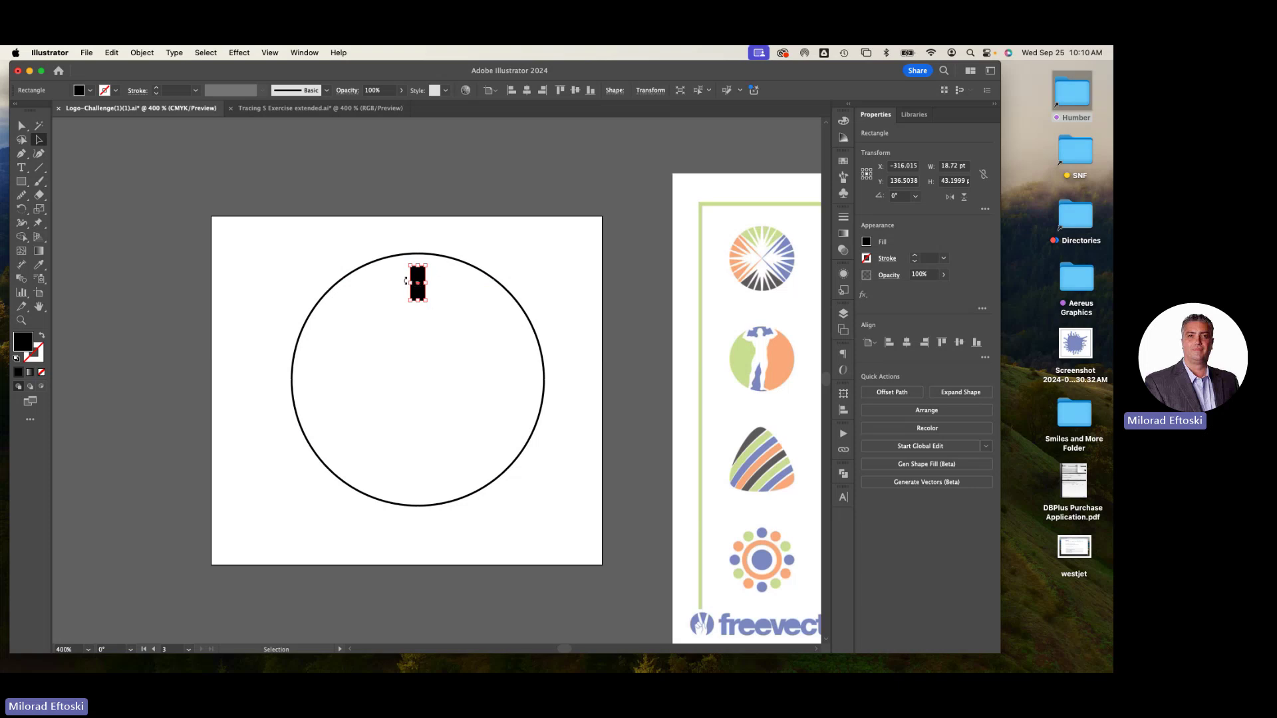
{"action": "left_click", "coordinate": [310, 265]}
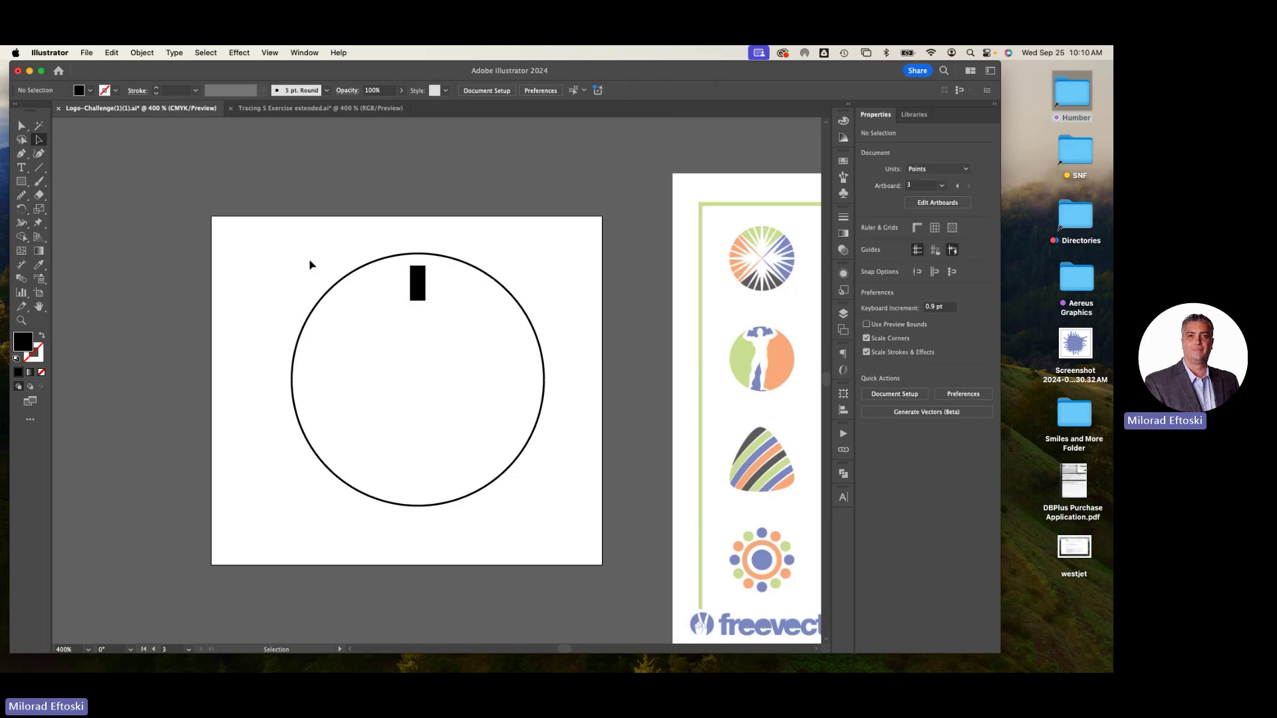
{"action": "left_click", "coordinate": [422, 286]}
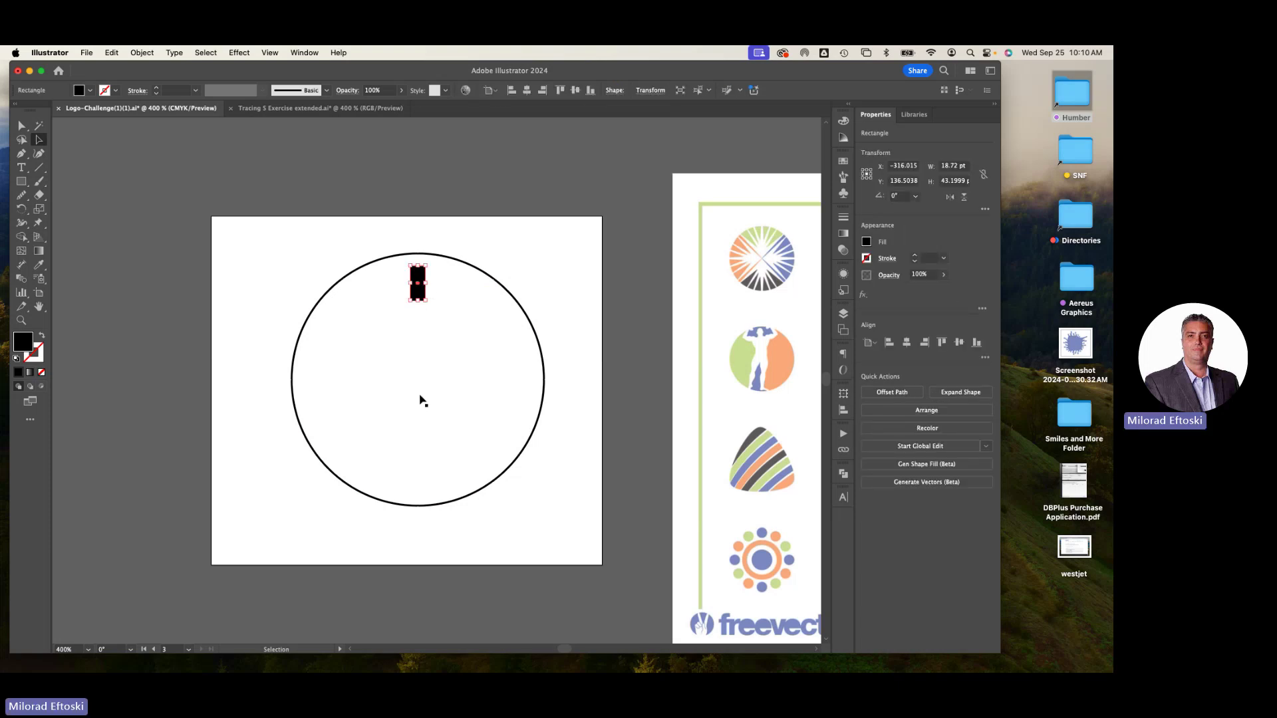
{"action": "key", "text": "super+y"}
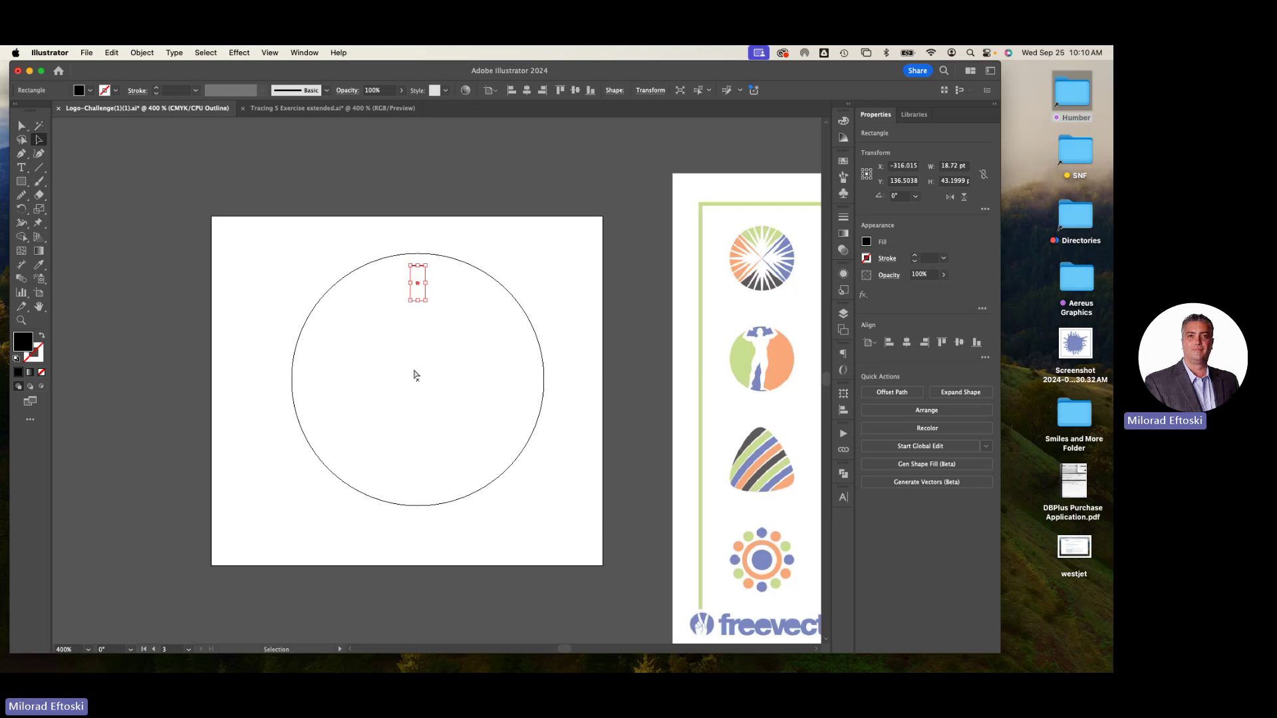
{"action": "key", "text": "super+y"}
{"action": "key", "text": "super+y"}
{"action": "key", "text": "super+equal"}
{"action": "left_click_drag", "start_coordinate": [519, 507], "coordinate": [491, 387]}
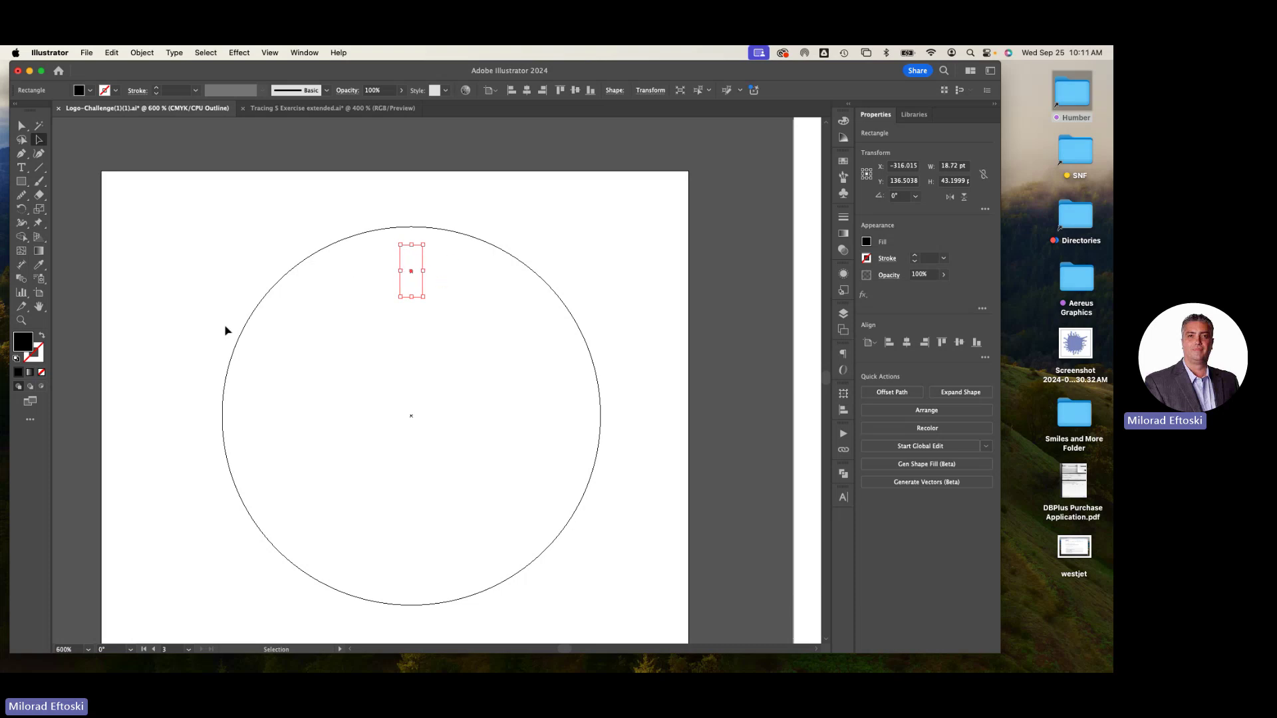
Rotate a copy of the rectangle by -30° about the circle's centre with the Rotate tool, comparing it with the preview off and on
{"action": "left_click", "coordinate": [21, 208]}
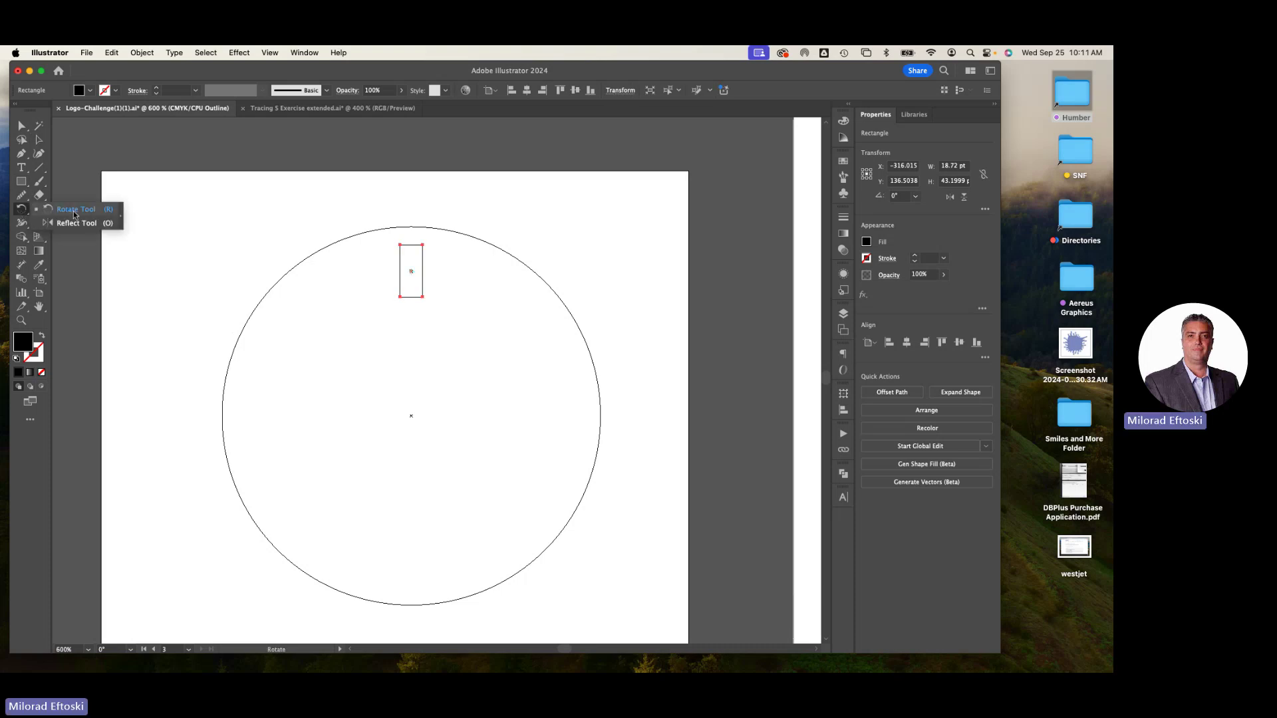
{"action": "left_click", "coordinate": [73, 210]}
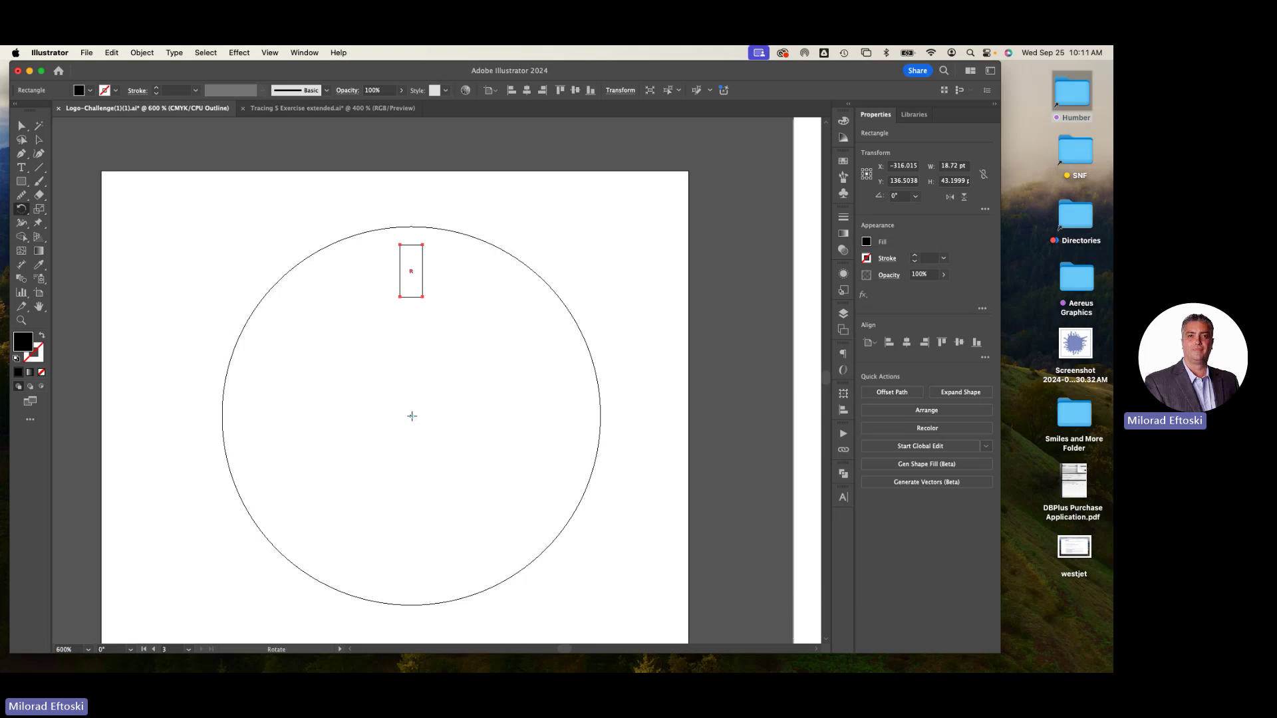
{"action": "left_click", "coordinate": [412, 416], "text": "alt"}
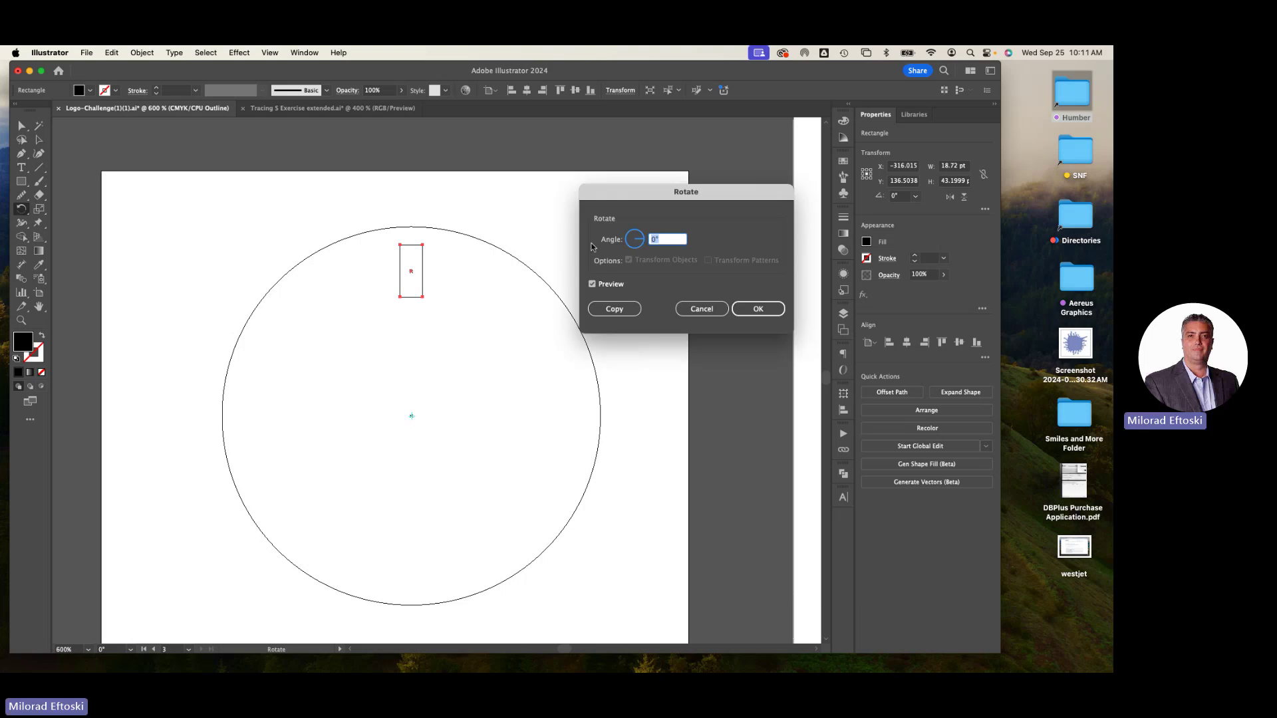
{"action": "left_click_drag", "start_coordinate": [628, 198], "coordinate": [557, 225]}
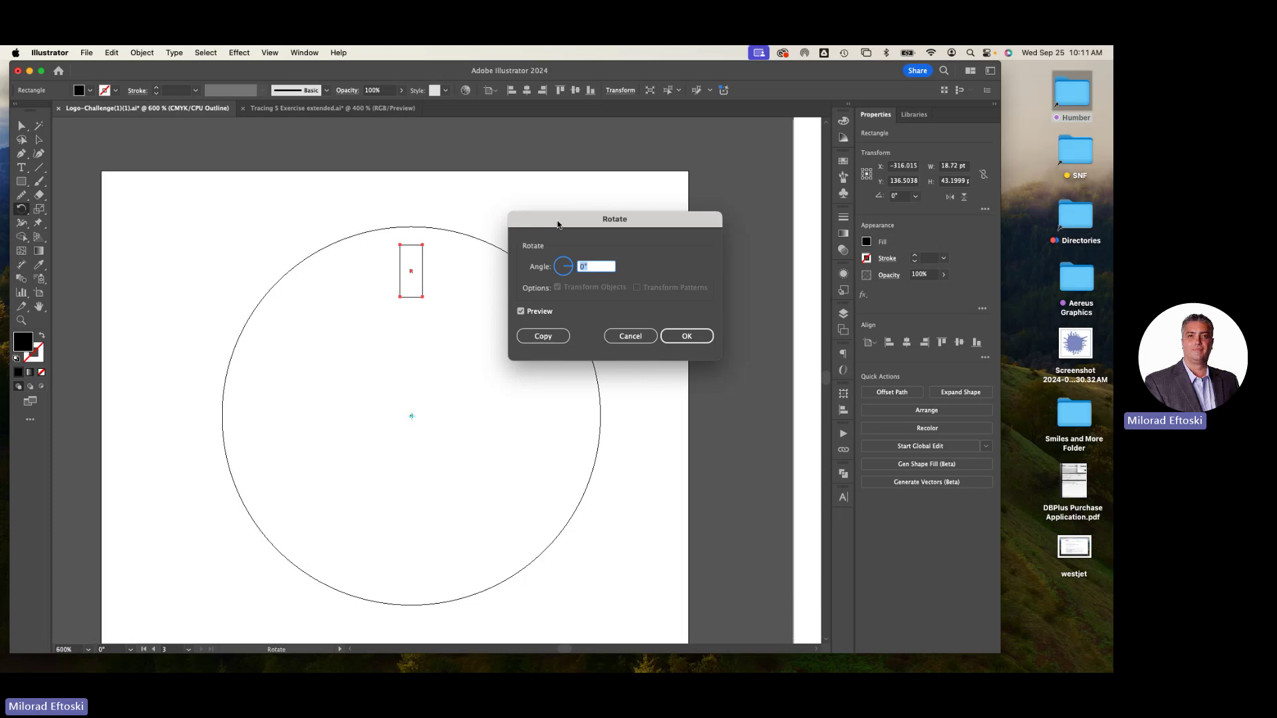
{"action": "type", "text": "-30"}
{"action": "key", "text": "Tab"}
{"action": "left_click_drag", "start_coordinate": [547, 219], "coordinate": [680, 212]}
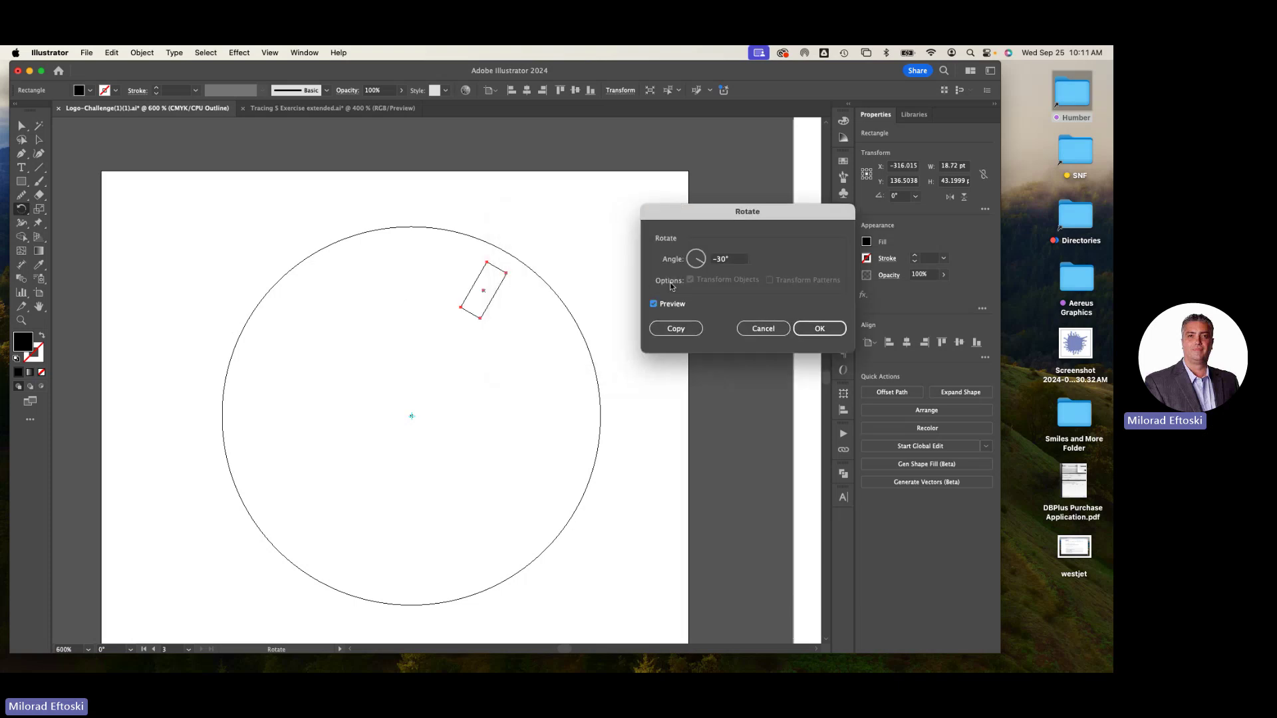
{"action": "left_click", "coordinate": [654, 304]}
{"action": "left_click", "coordinate": [654, 304]}
{"action": "left_click", "coordinate": [654, 304]}
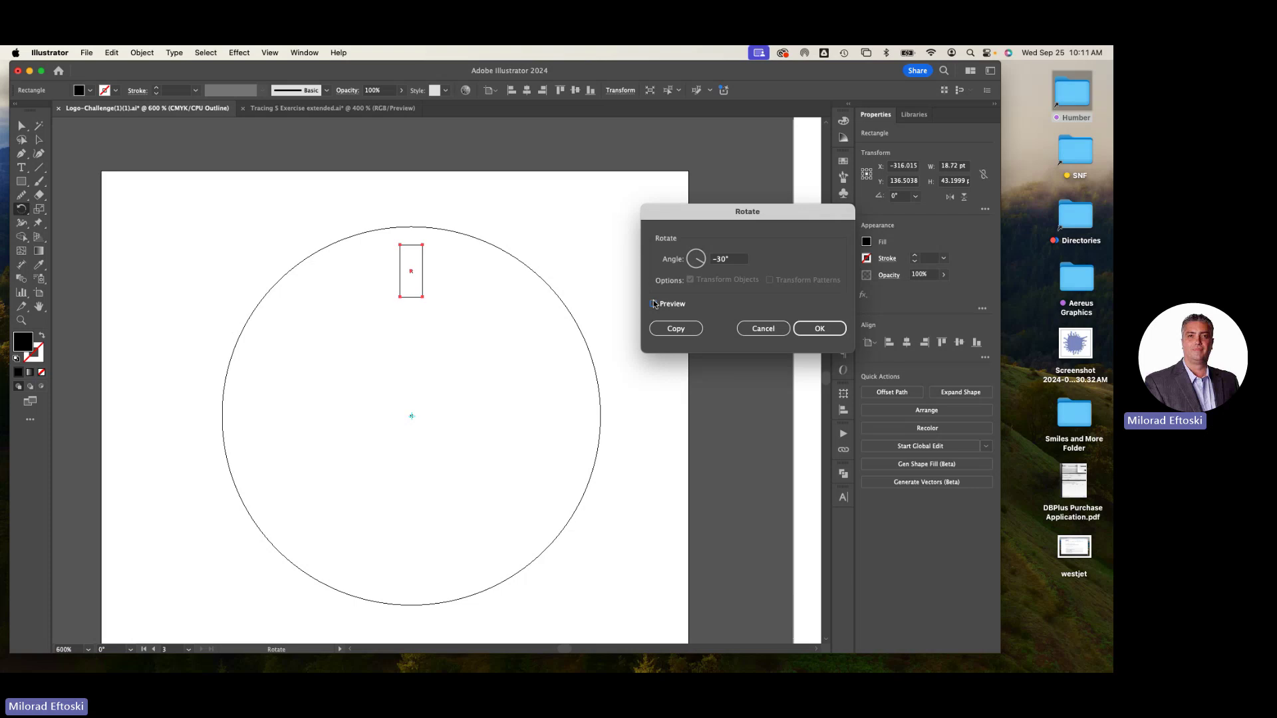
{"action": "left_click", "coordinate": [654, 304]}
{"action": "left_click", "coordinate": [675, 328]}
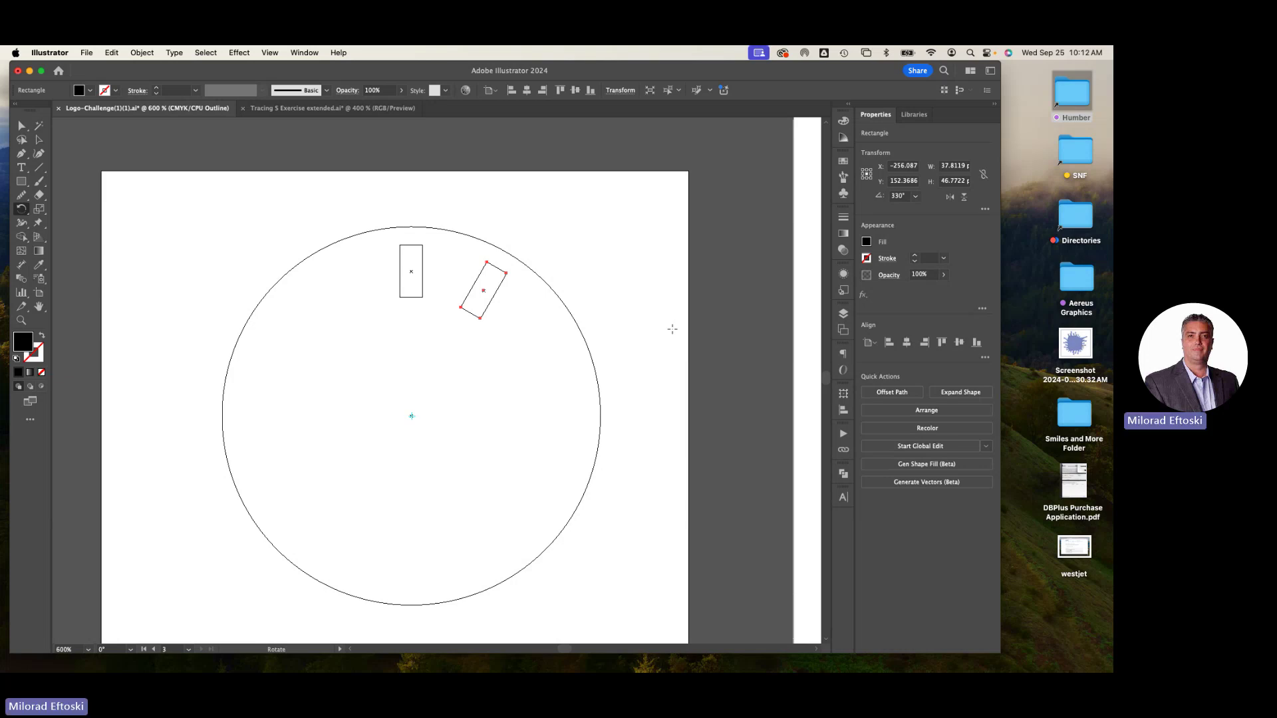
Repeat the -30° rotated copy ten times to complete the ring of rectangles, and return to the filled preview
{"action": "key", "text": "ctrl+d"}
{"action": "key", "text": "ctrl+d"}
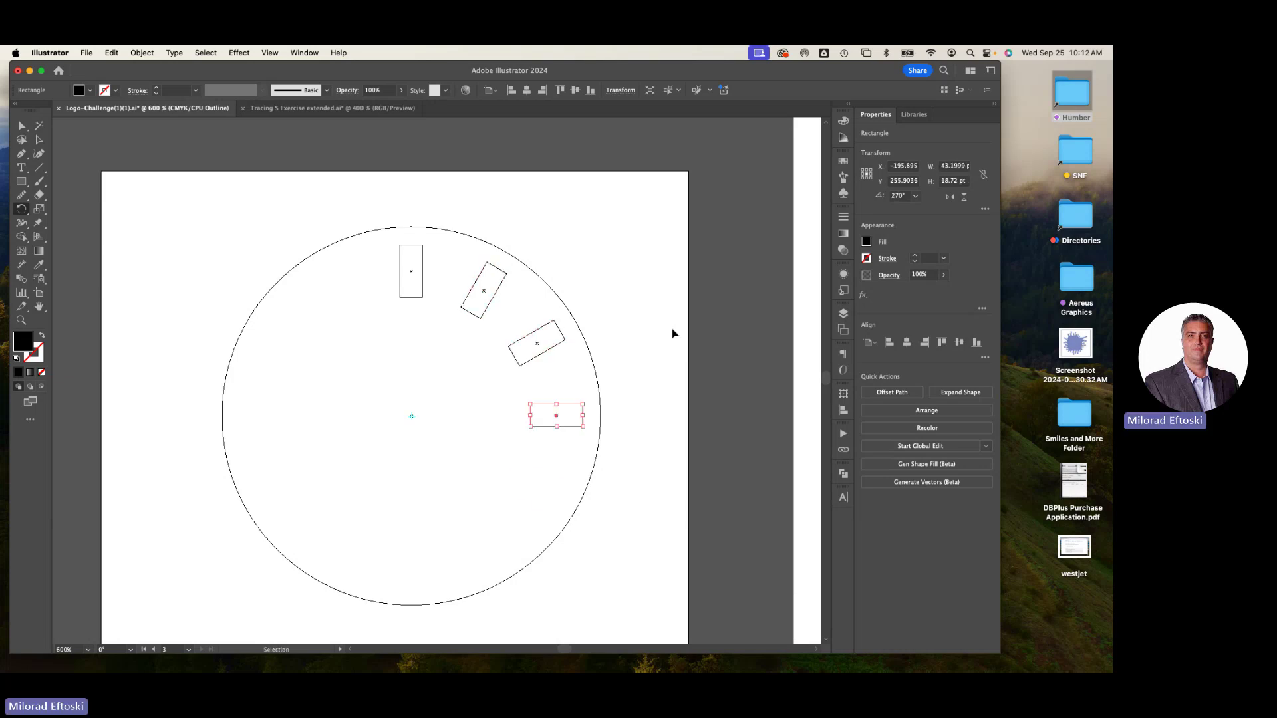
{"action": "key", "text": "ctrl+d"}
{"action": "key", "text": "ctrl+d"}
{"action": "key", "text": "ctrl+d"}
{"action": "key", "text": "ctrl+d"}
{"action": "key", "text": "ctrl+d"}
{"action": "key", "text": "ctrl+d"}
{"action": "key", "text": "ctrl+d"}
{"action": "key", "text": "ctrl+d"}
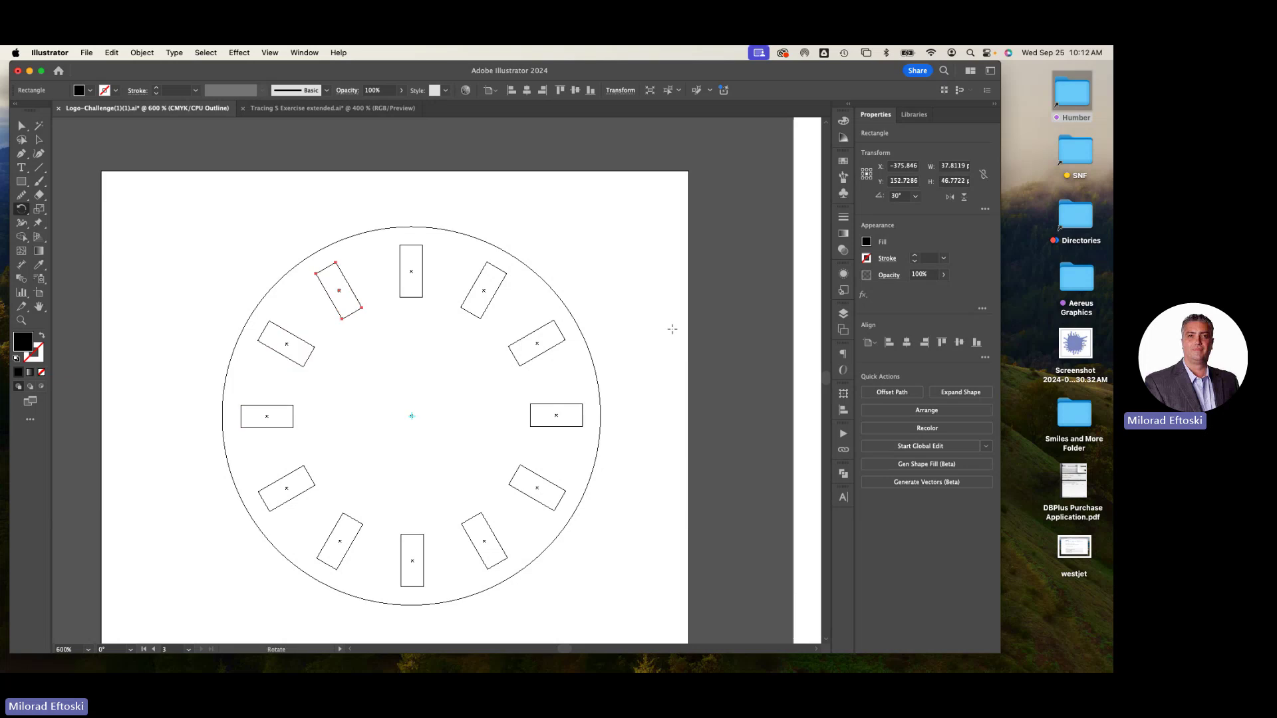
{"action": "key", "text": "ctrl+y"}
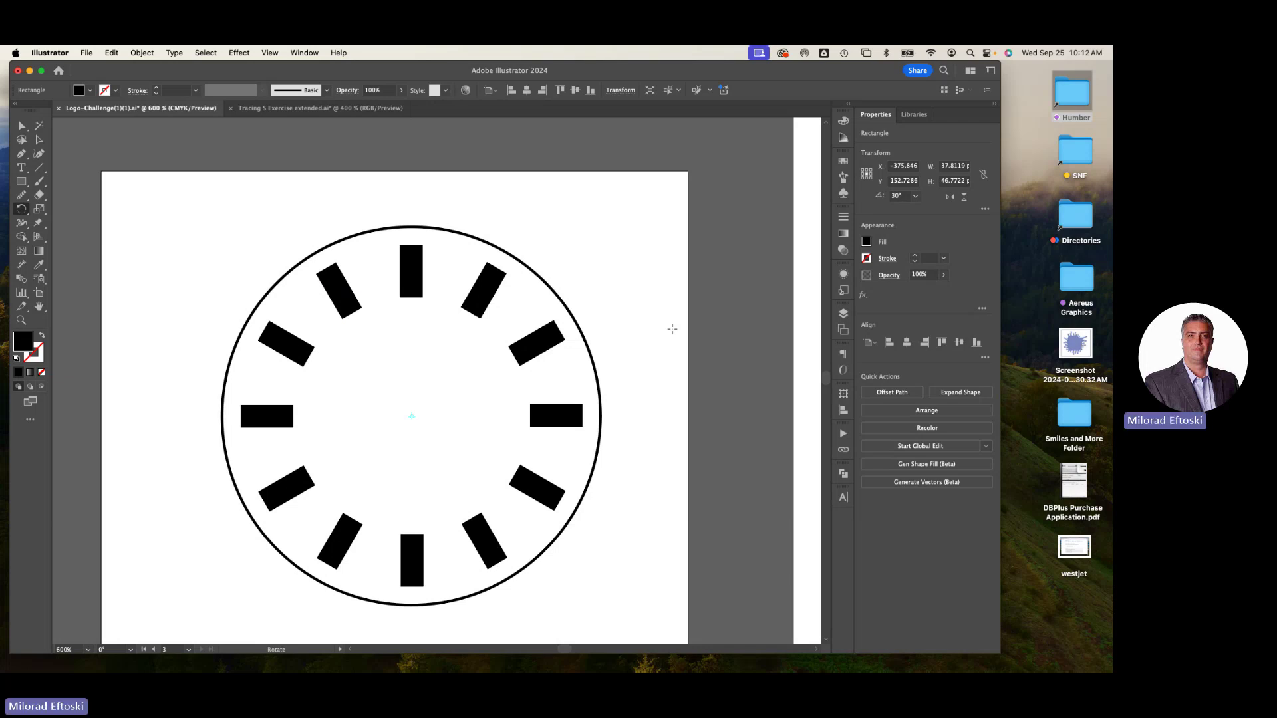
Undo all the rotated copies back to the single original rectangle at the circle's top
{"action": "key", "text": "super+z"}
{"action": "key", "text": "super+z"}
{"action": "key", "text": "super+z"}
{"action": "key", "text": "super+z"}
{"action": "key", "text": "super+z"}
{"action": "key", "text": "super+z"}
{"action": "key", "text": "super+z"}
{"action": "key", "text": "super+z"}
{"action": "key", "text": "super+z"}
{"action": "key", "text": "super+z"}
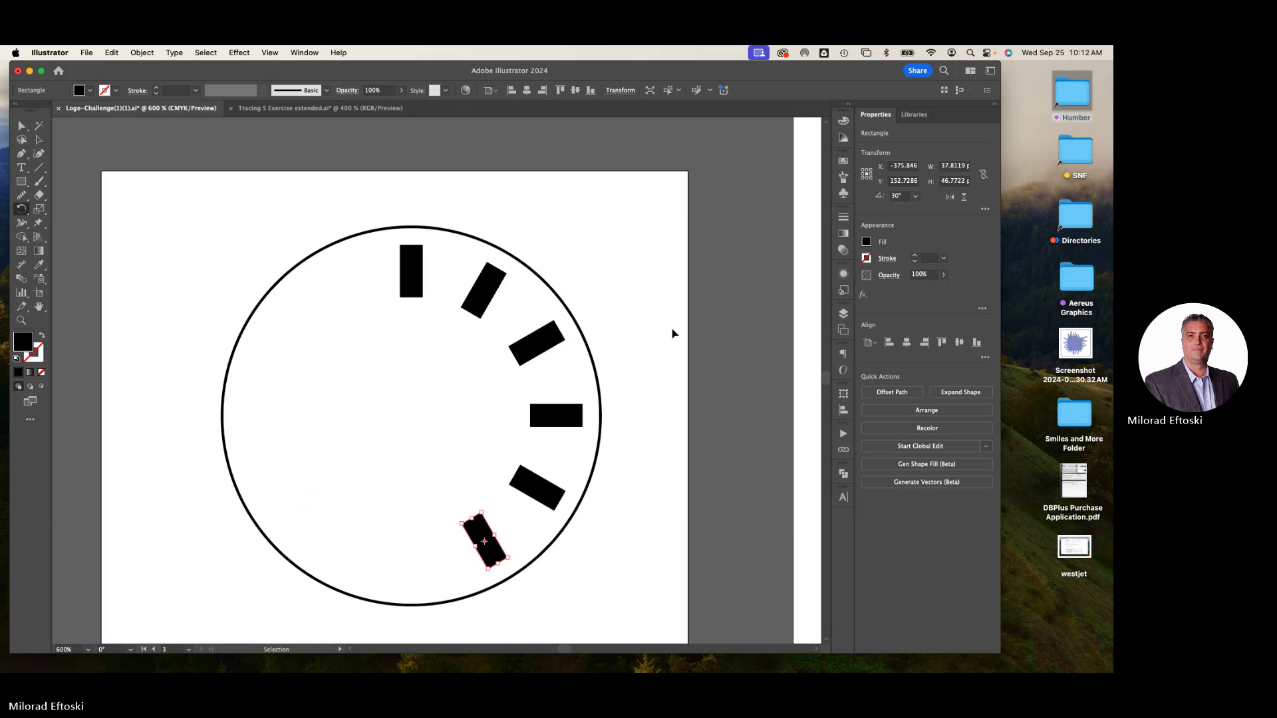
{"action": "key", "text": "super+z"}
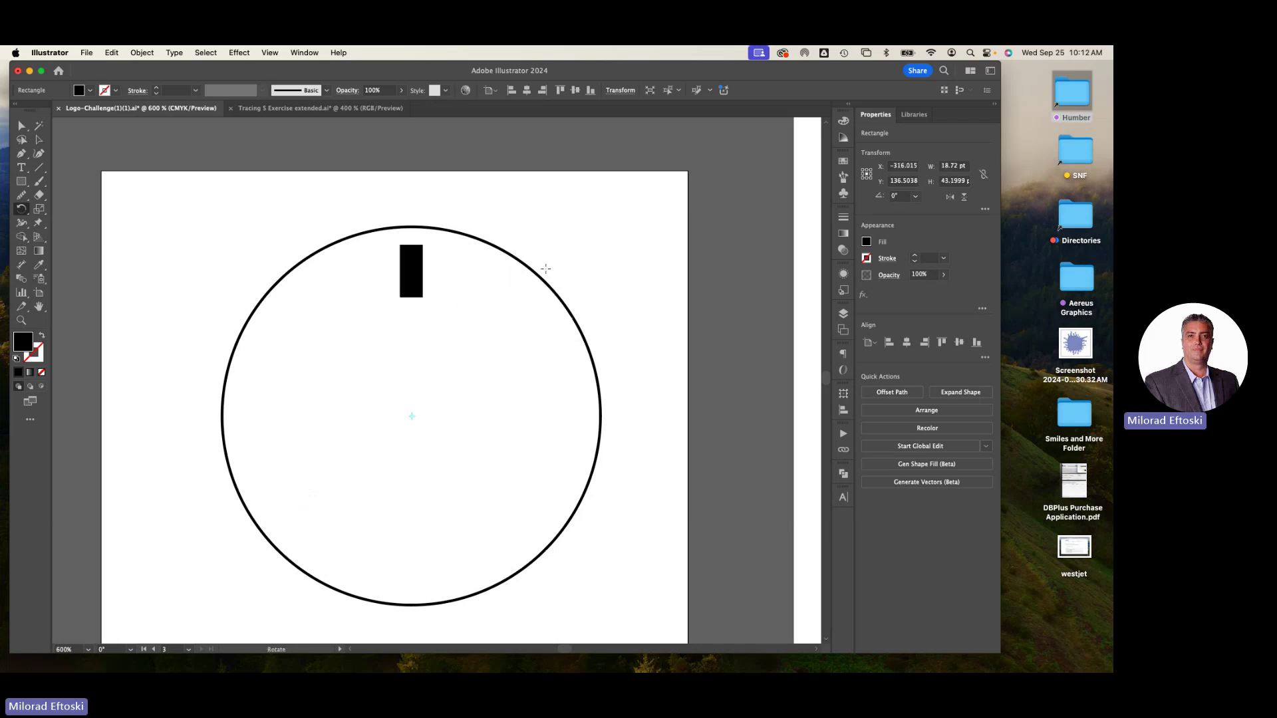
Switch the artwork back to outline view with the rectangle selected
{"action": "key", "text": "v"}
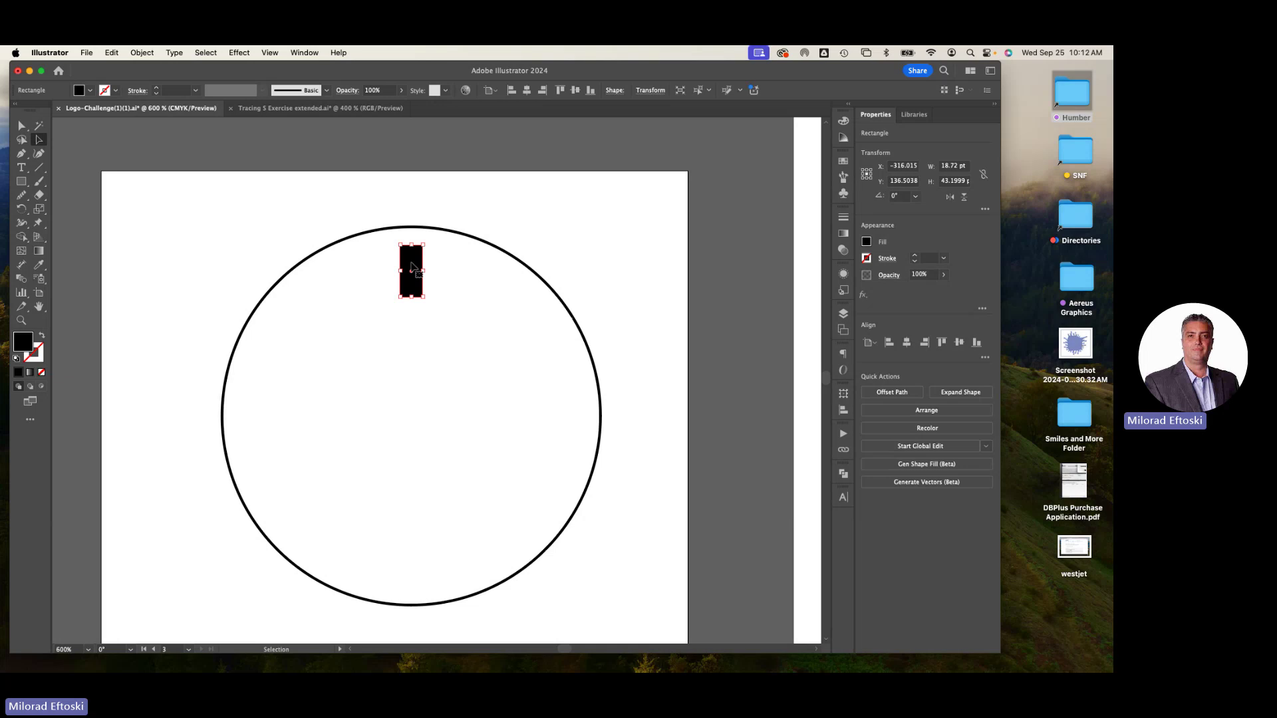
{"action": "key", "text": "super+y"}
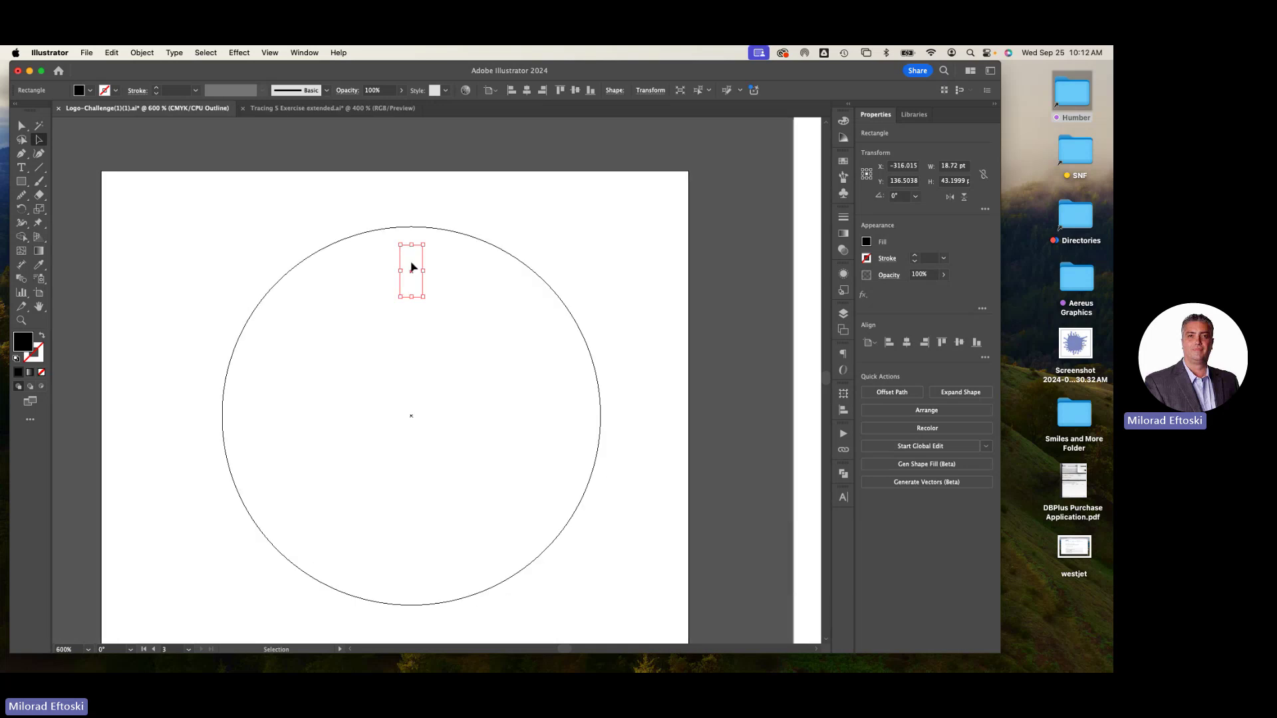
{"action": "left_click", "coordinate": [22, 210]}
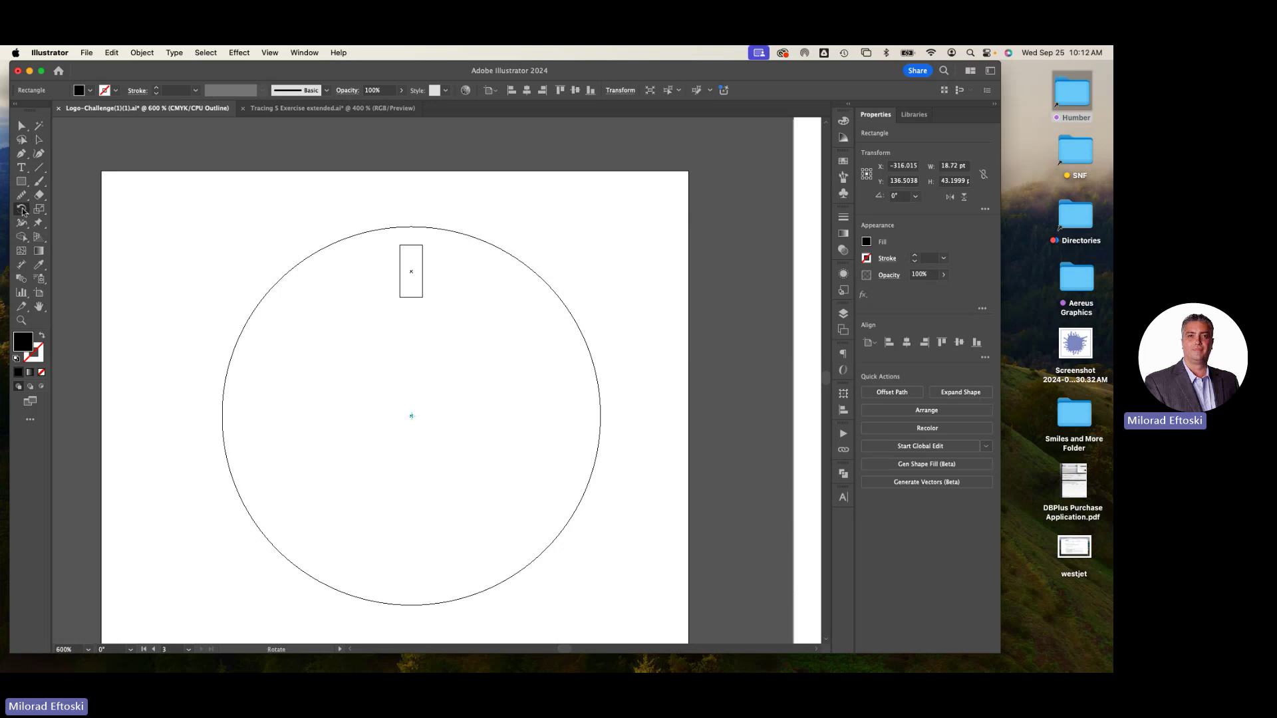
{"action": "left_click", "coordinate": [412, 417]}
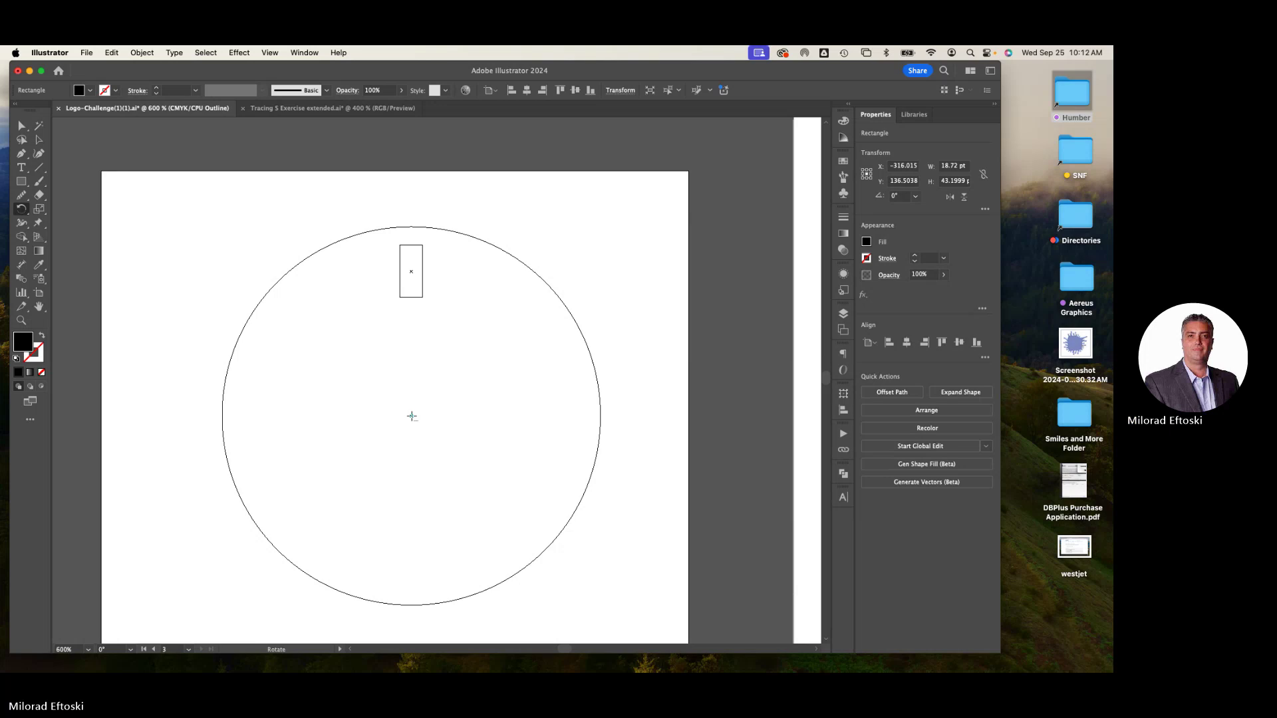
{"action": "key", "text": "v"}
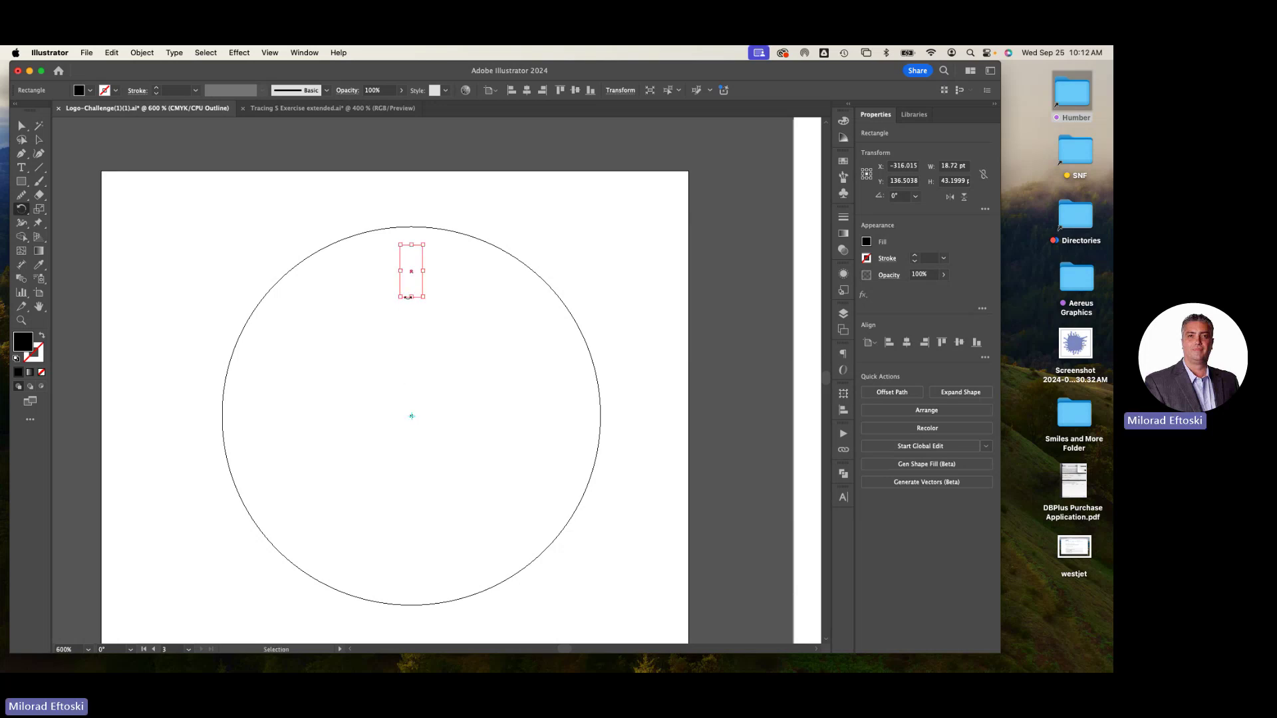
{"action": "key", "text": "r"}
{"action": "left_click", "coordinate": [38, 139]}
{"action": "left_click", "coordinate": [362, 268]}
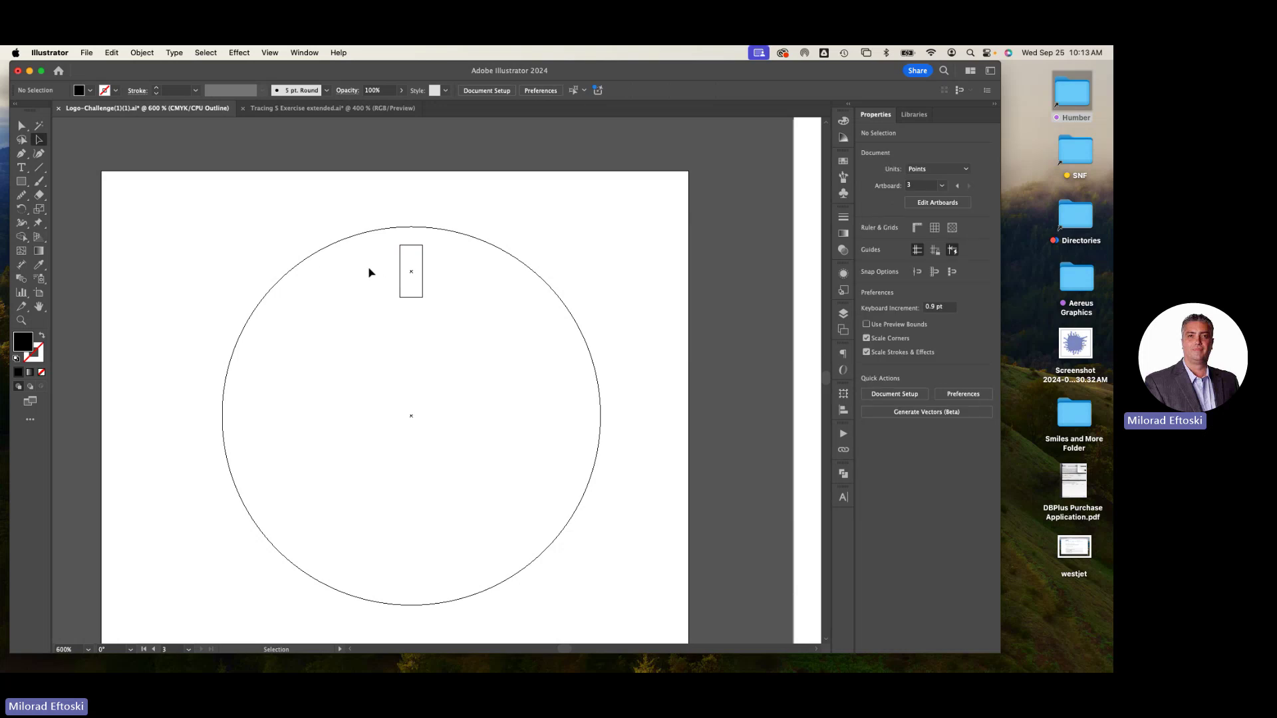
Rotate a copy of the rectangle by 30° about the circle's centre with the Rotate tool
{"action": "left_click", "coordinate": [411, 272]}
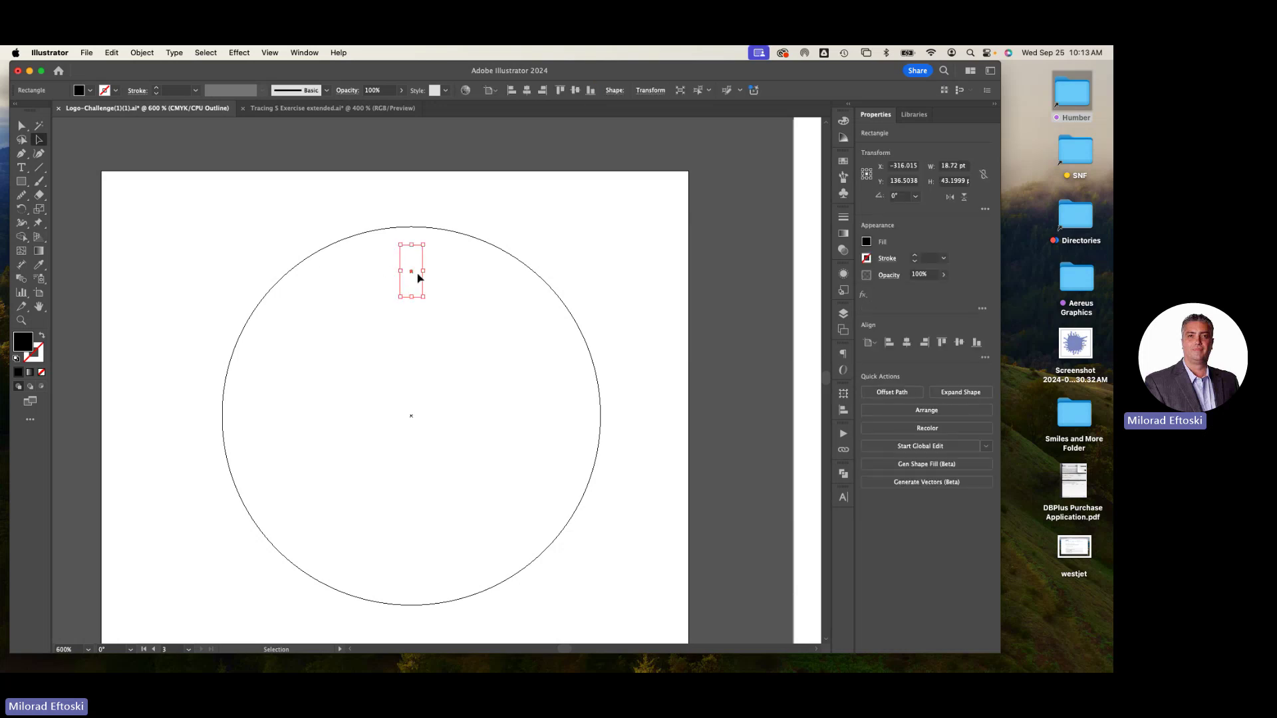
{"action": "left_click", "coordinate": [22, 208]}
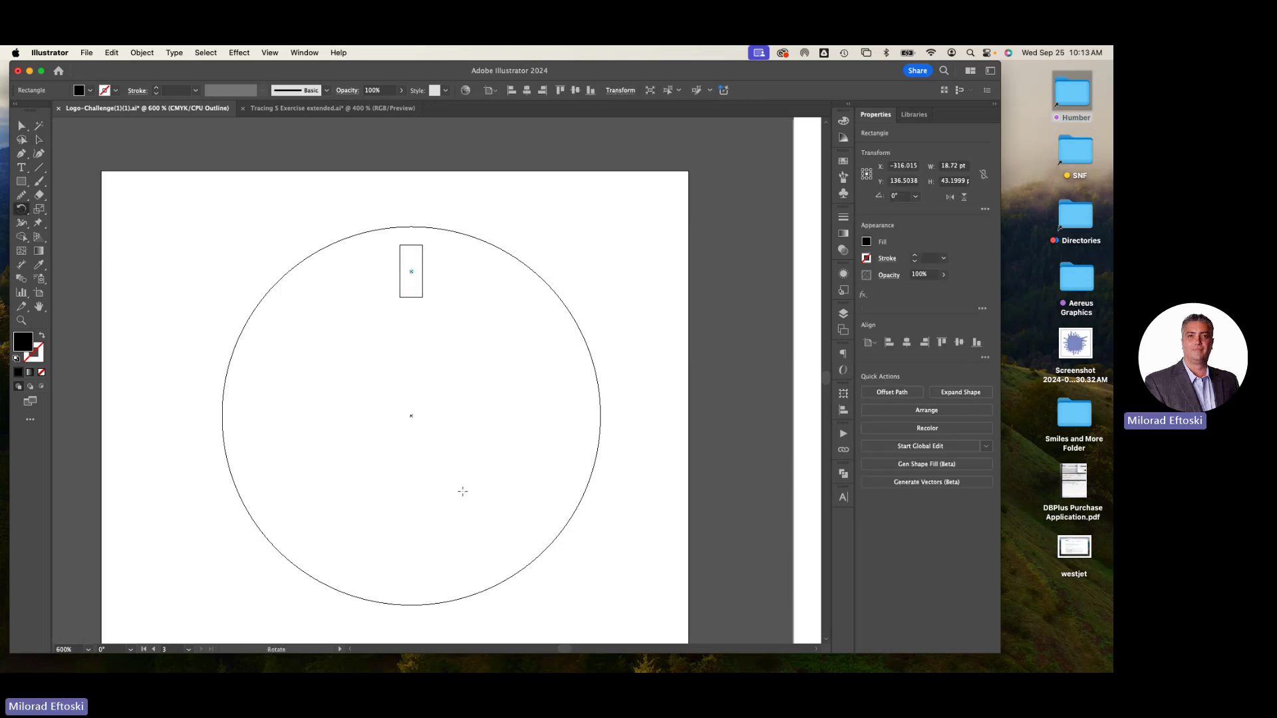
{"action": "left_click", "coordinate": [411, 417], "text": "alt"}
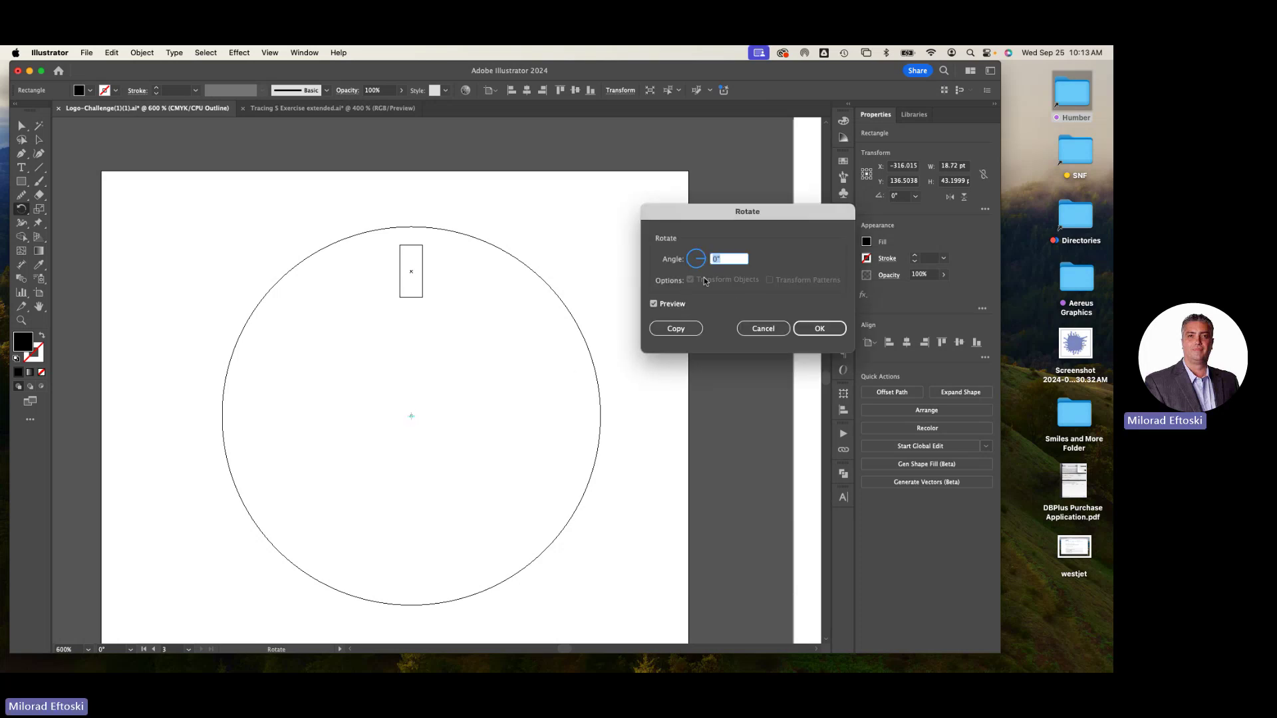
{"action": "type", "text": "30"}
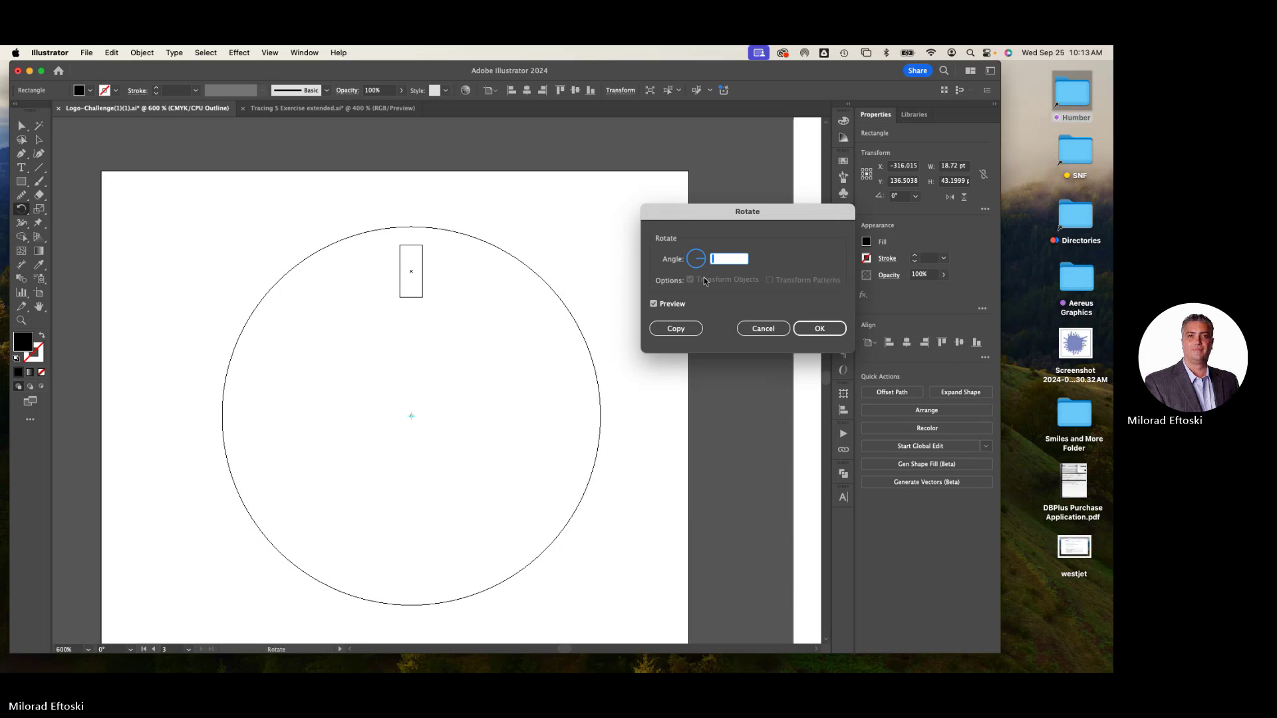
{"action": "left_click", "coordinate": [675, 329]}
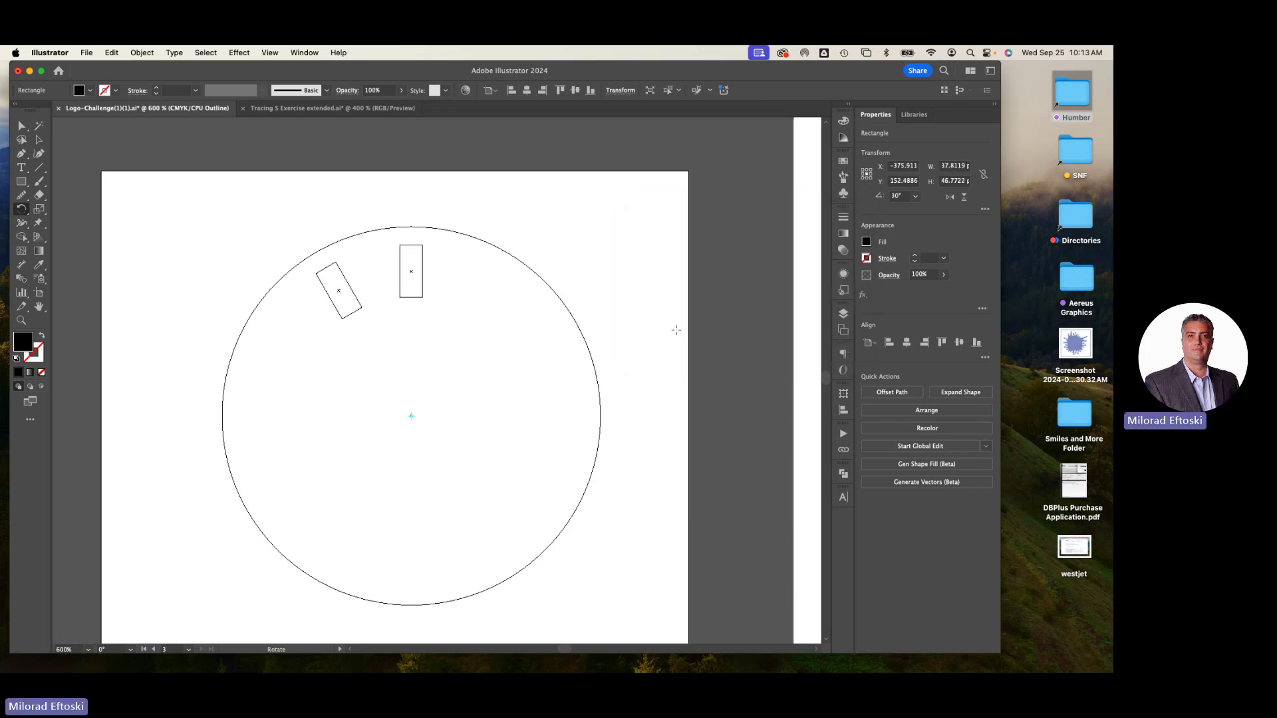
Repeat the 30° rotated copy ten times to fill the circle with evenly spaced rectangles, and return to the filled preview
{"action": "key", "text": "super+d"}
{"action": "key", "text": "super+d"}
{"action": "key", "text": "super+d"}
{"action": "key", "text": "super+d"}
{"action": "key", "text": "super+d"}
{"action": "key", "text": "super+d"}
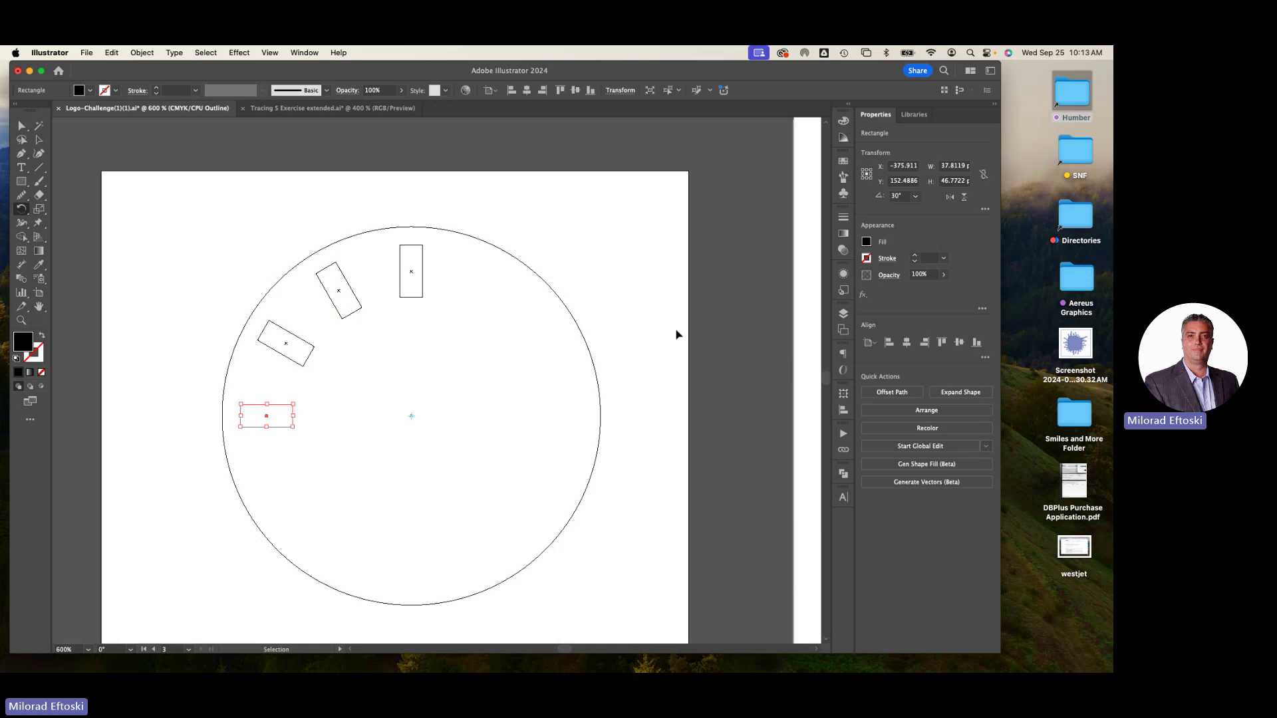
{"action": "key", "text": "super+d"}
{"action": "key", "text": "super+d"}
{"action": "key", "text": "super+d"}
{"action": "key", "text": "super+d"}
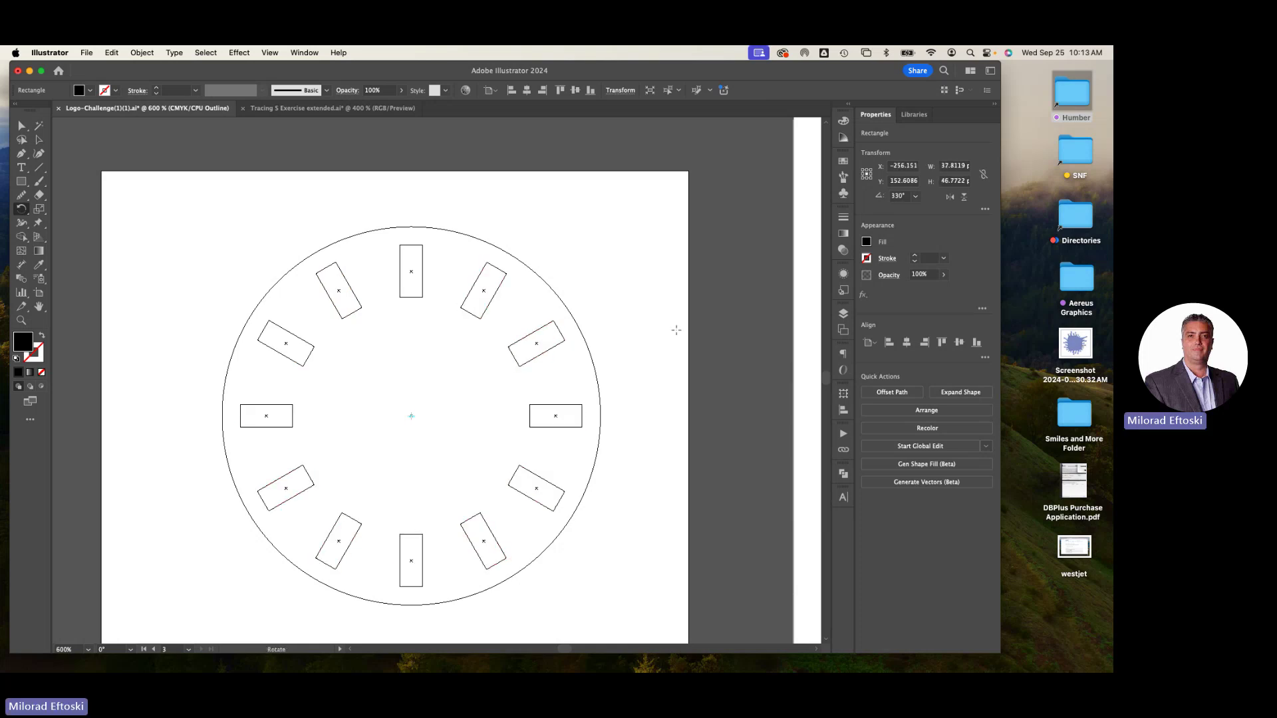
{"action": "key", "text": "super+y"}
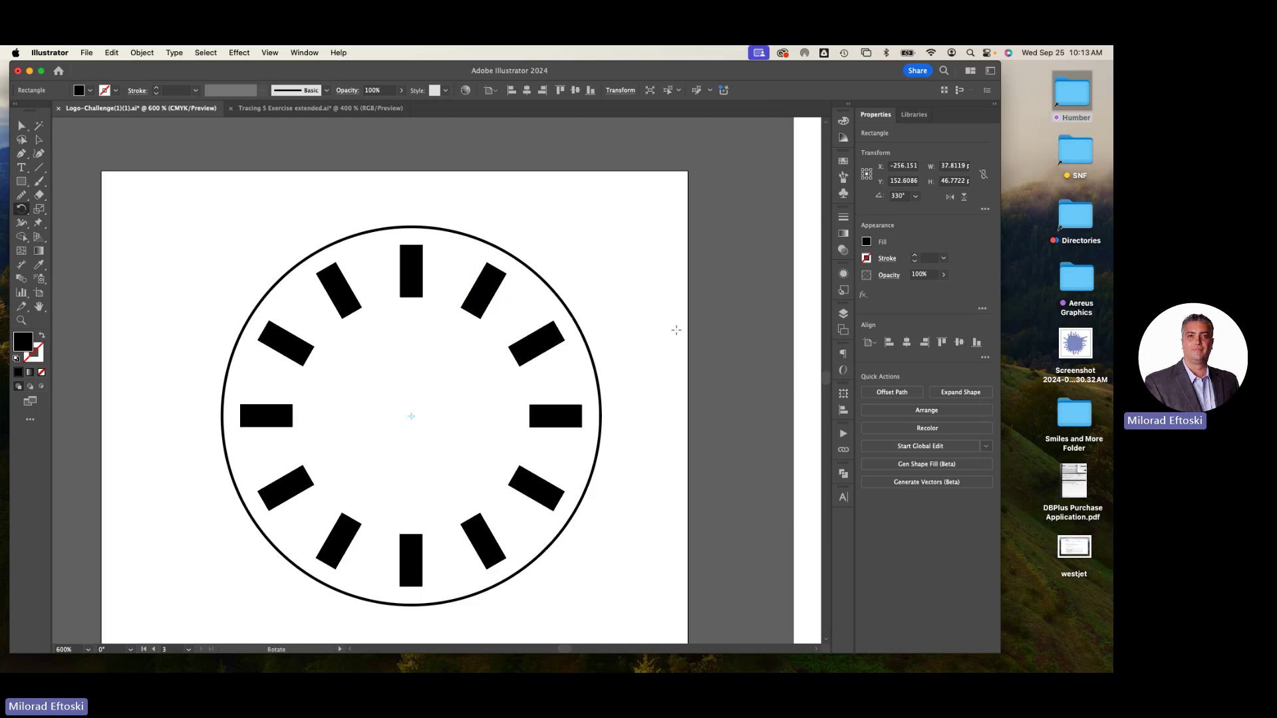